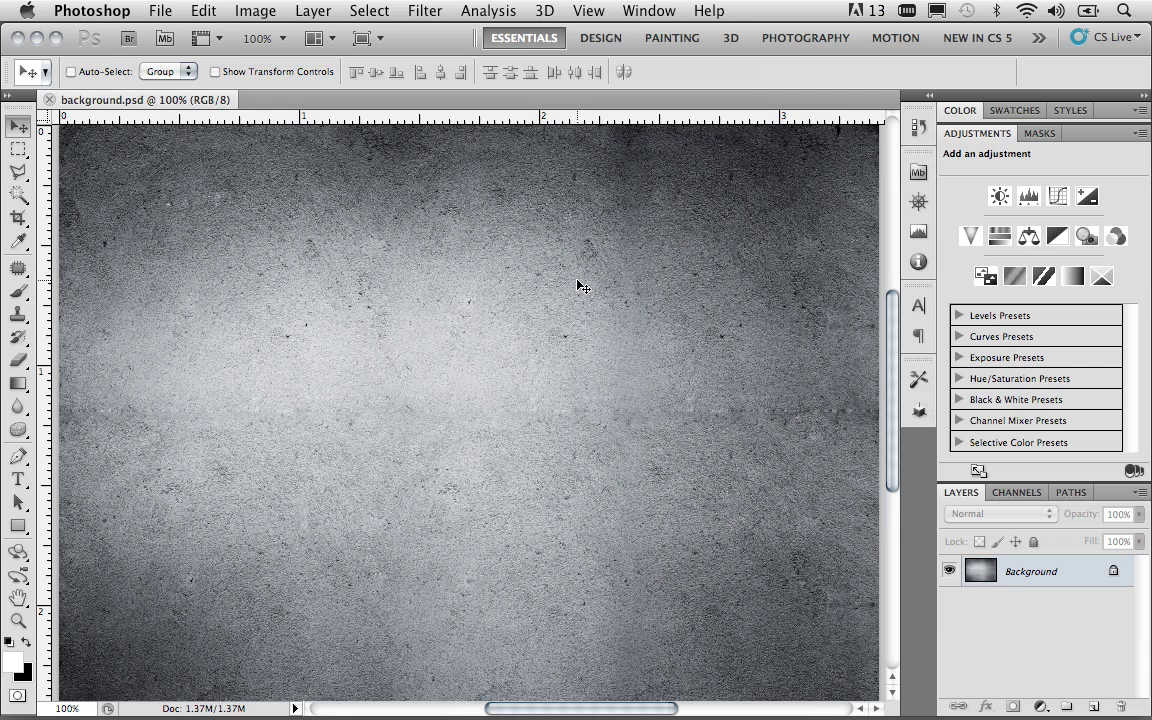
Duplicate the concrete background to Layer 1 and convert it into a 3D postcard.
key(super+j)
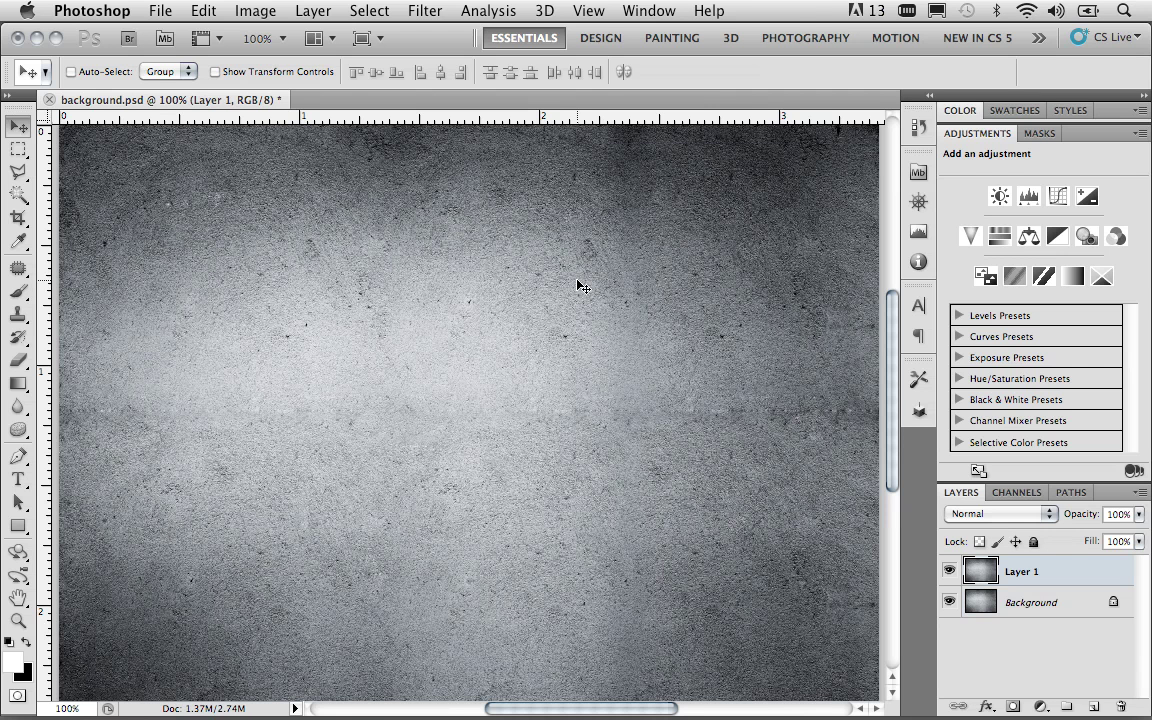
click(544, 12)
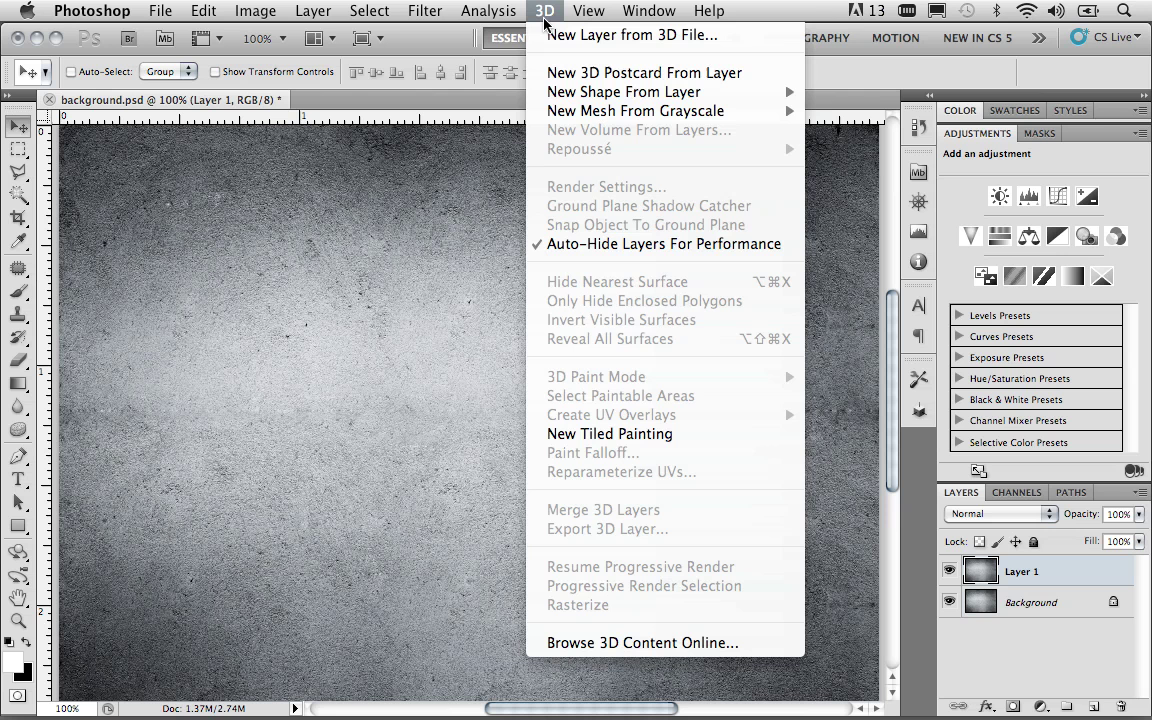
click(562, 76)
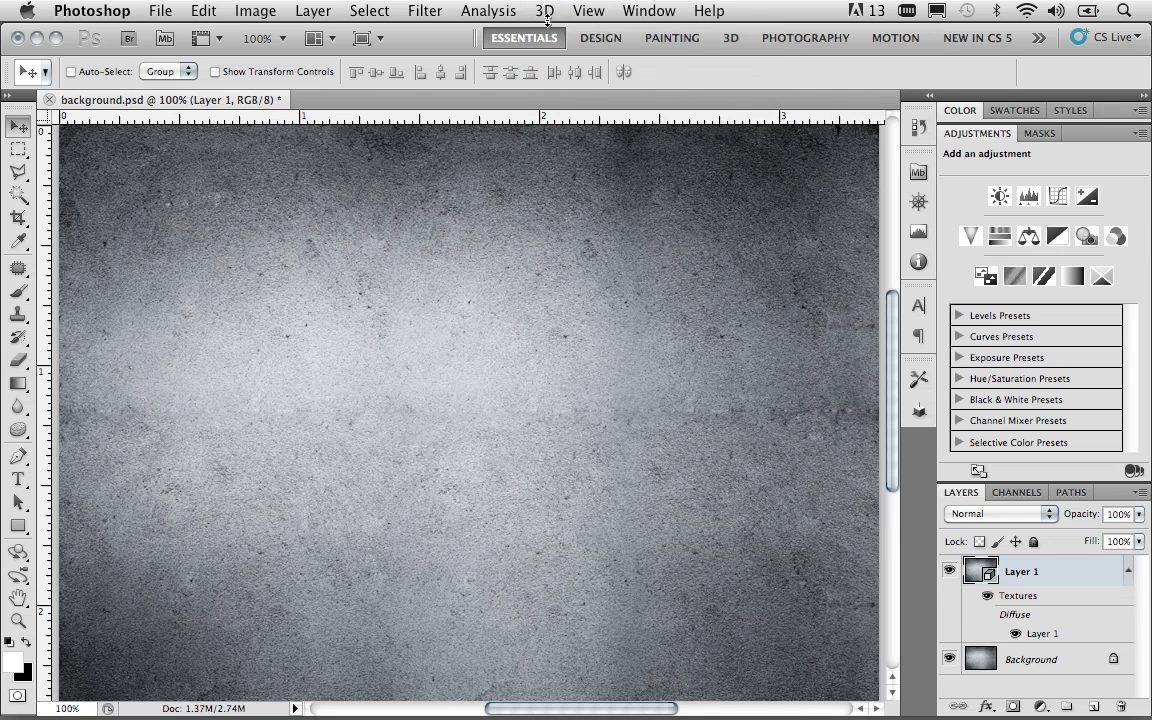
Show the 3D panel's Materials view and activate the 3D Select Material tool.
click(649, 11)
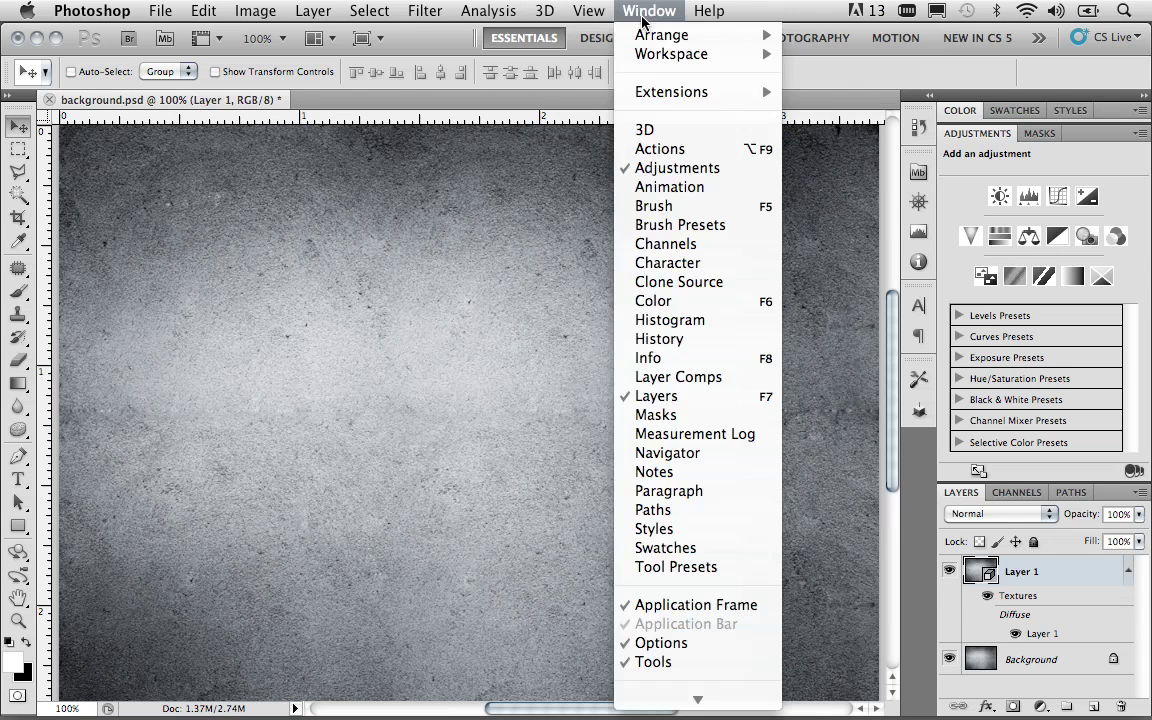
click(652, 131)
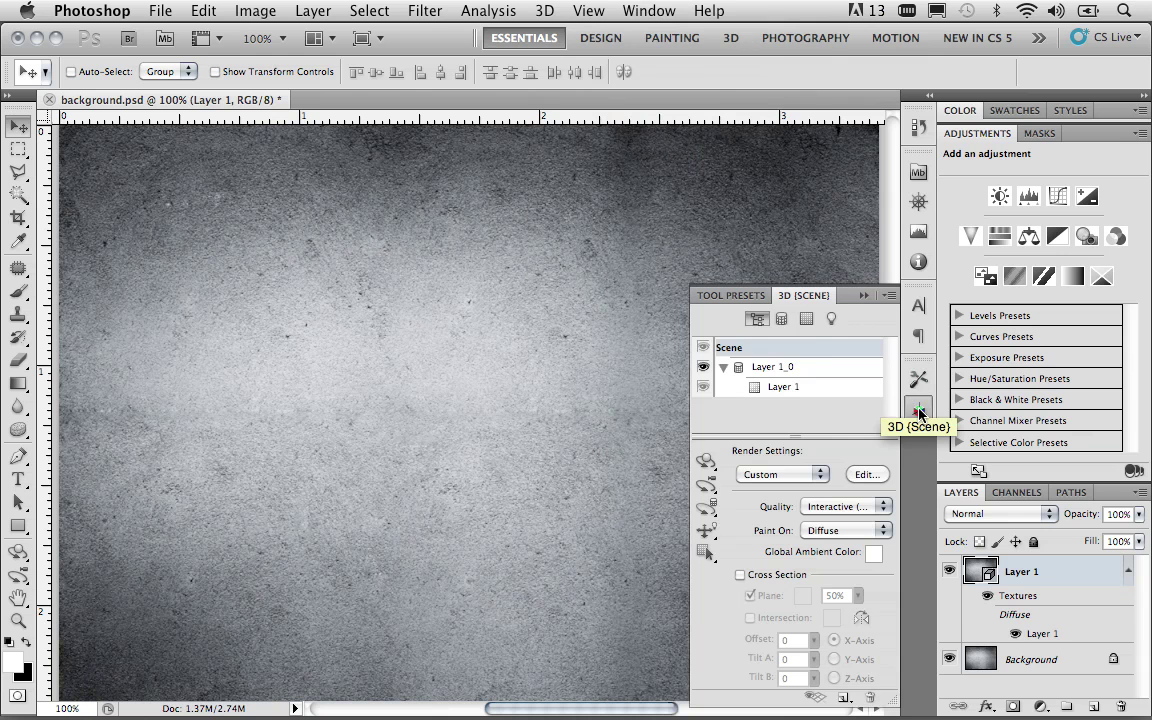
click(805, 320)
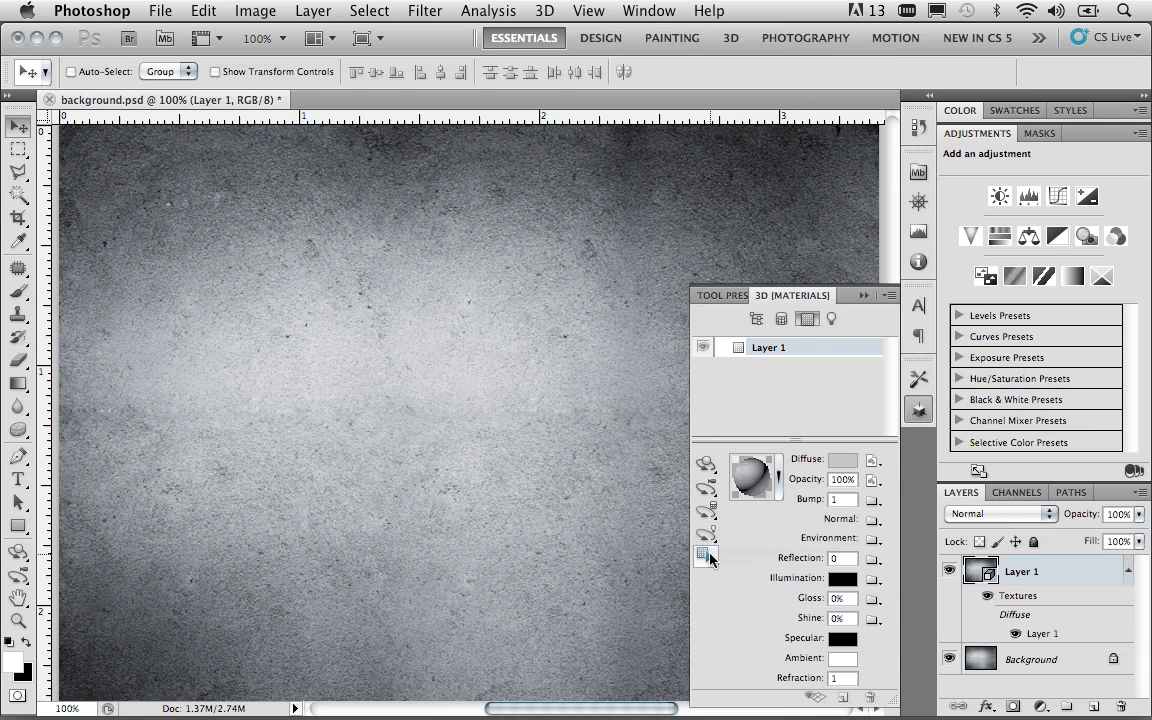
click(707, 556)
click(709, 558)
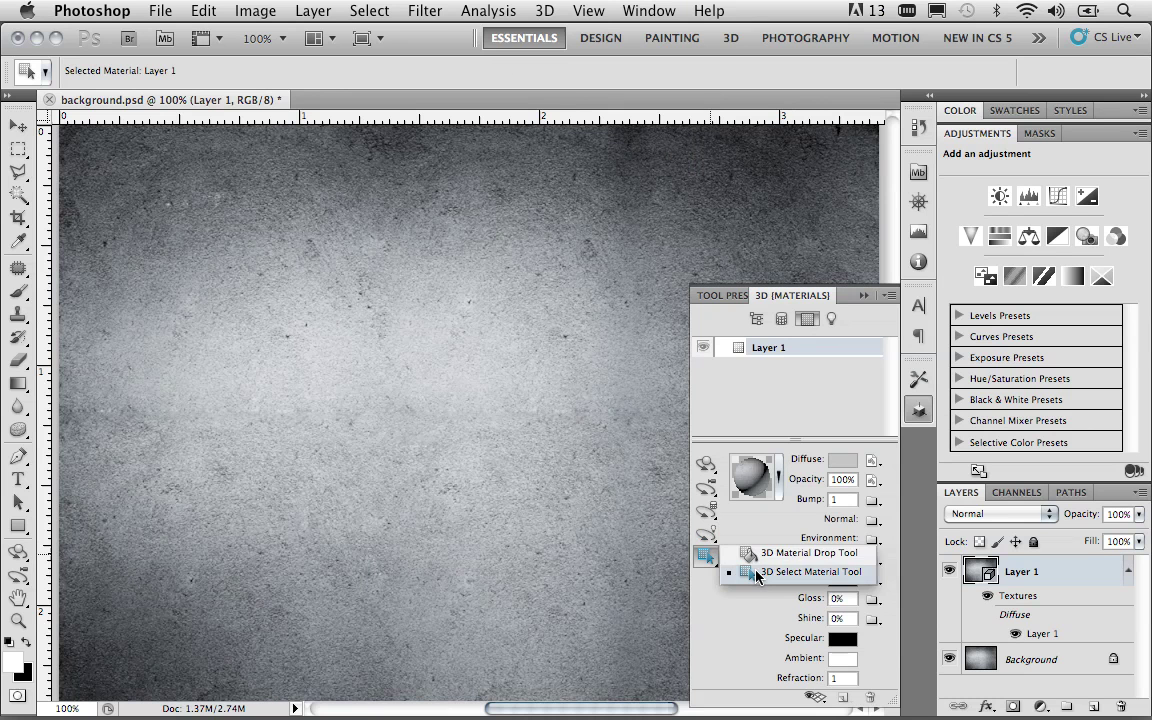
click(757, 573)
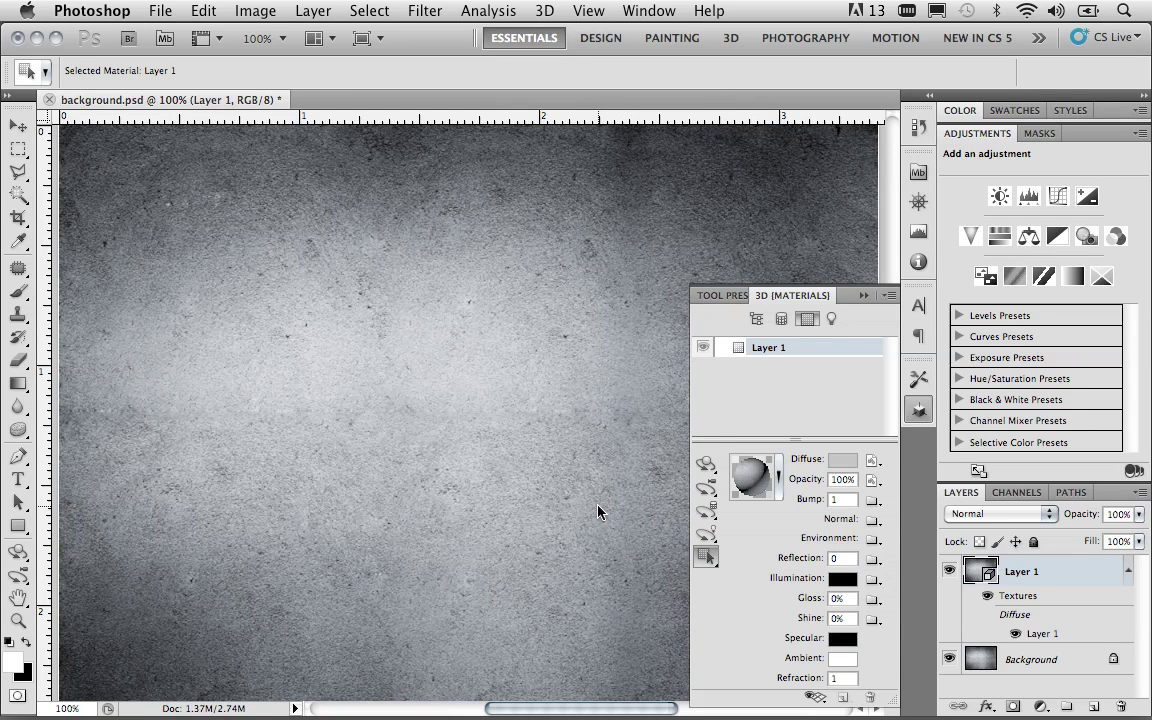
Save the postcard's concrete material as a new preset named 'gray_matter'.
click(781, 478)
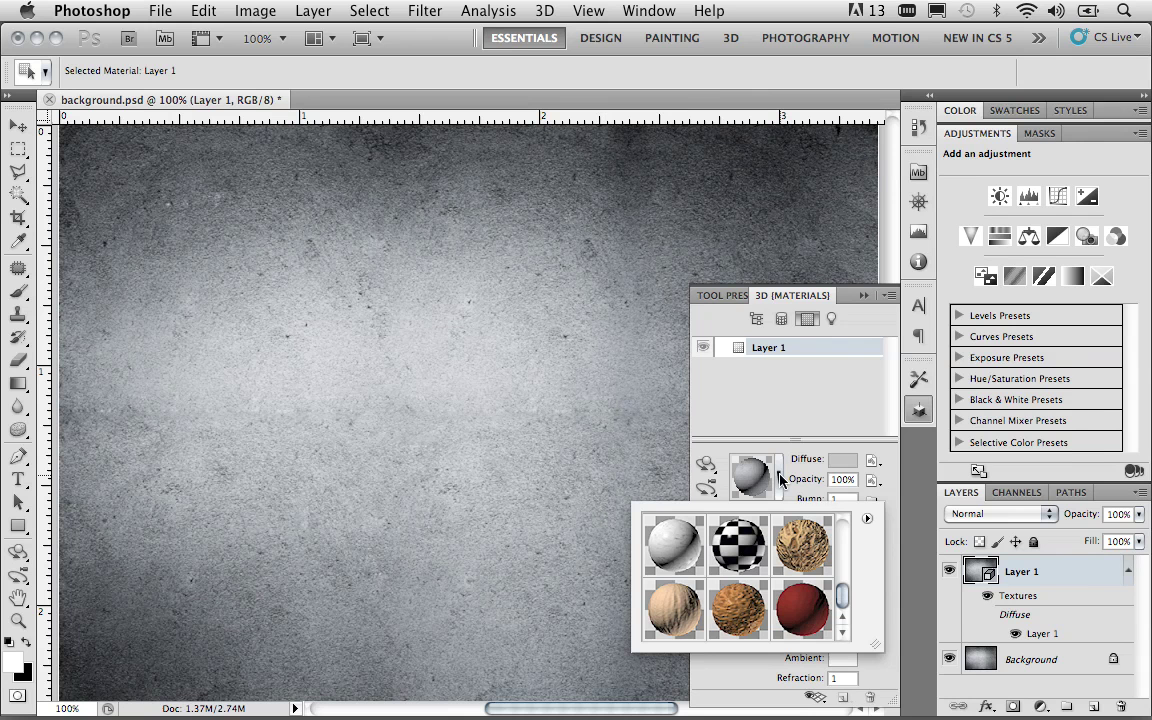
click(867, 520)
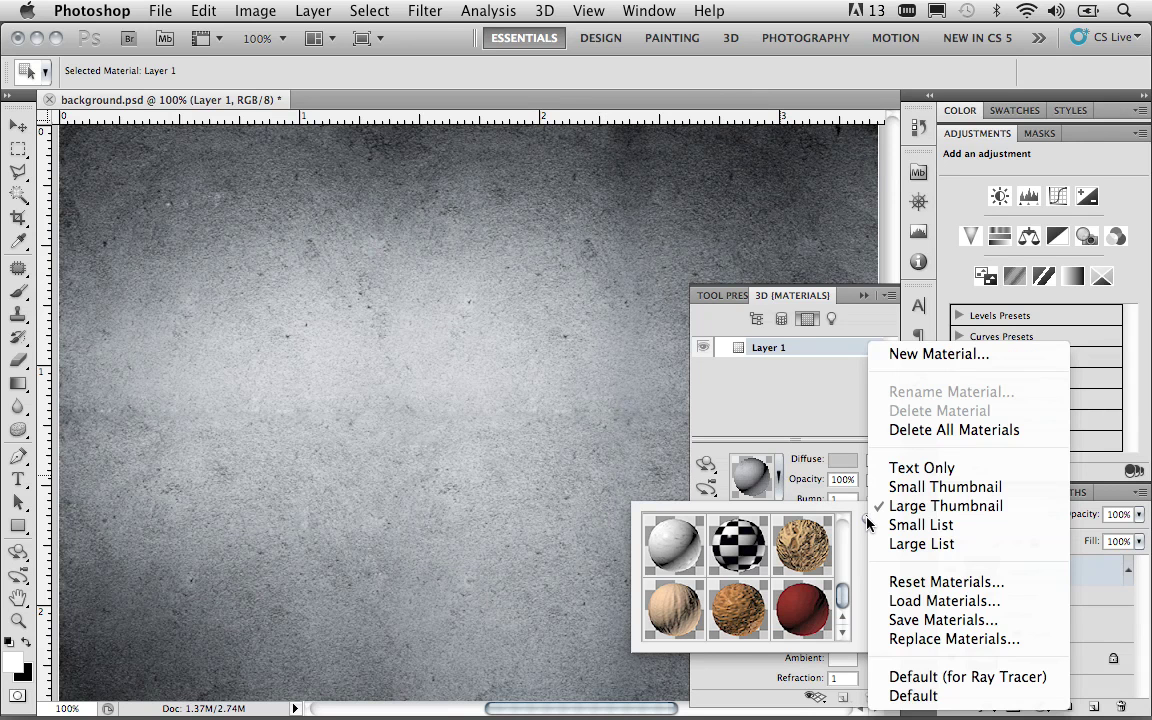
click(940, 355)
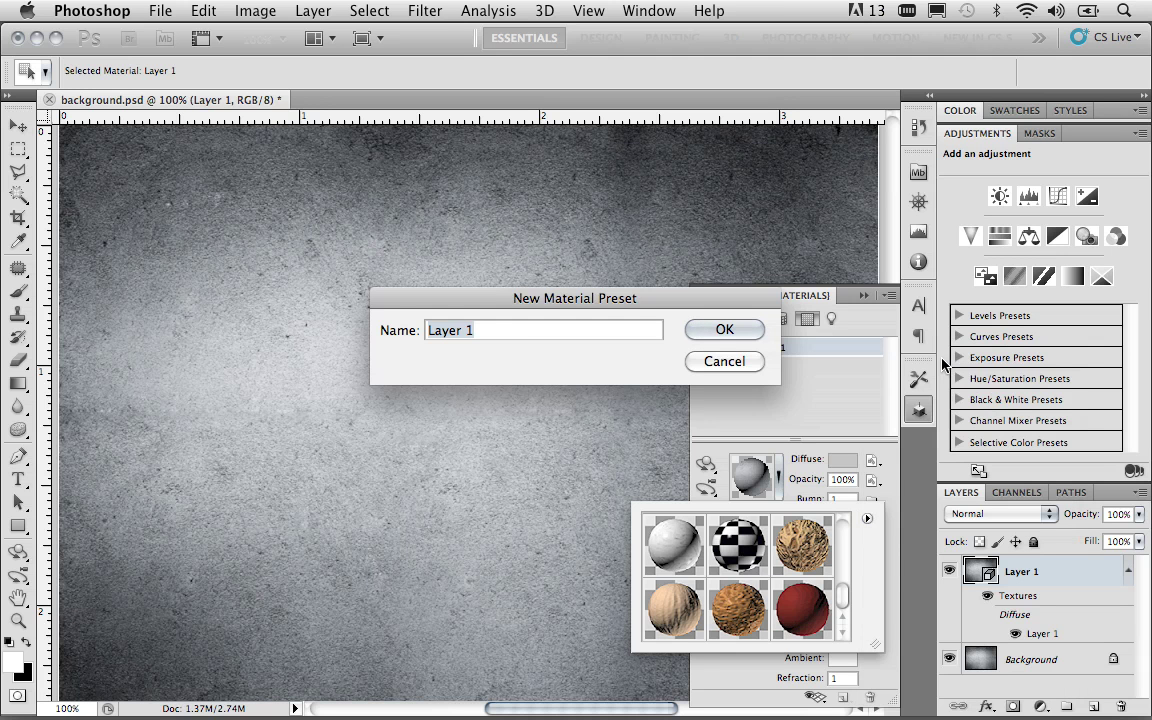
text(gray_mat)
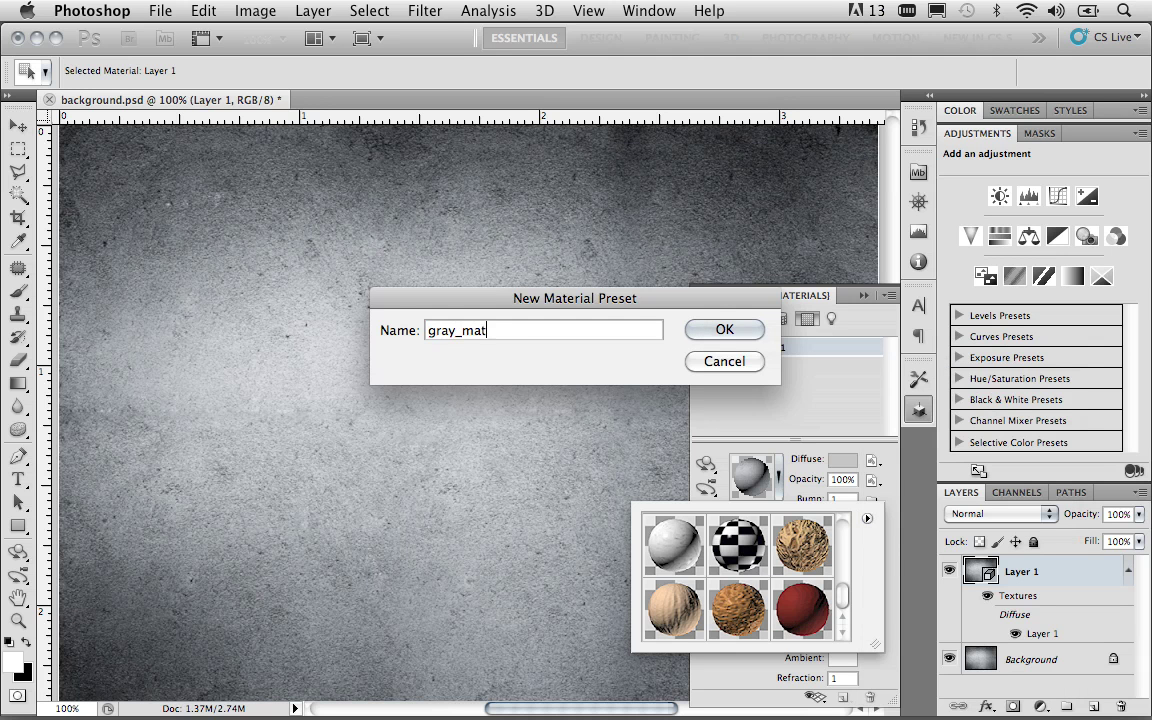
text(ter)
click(724, 330)
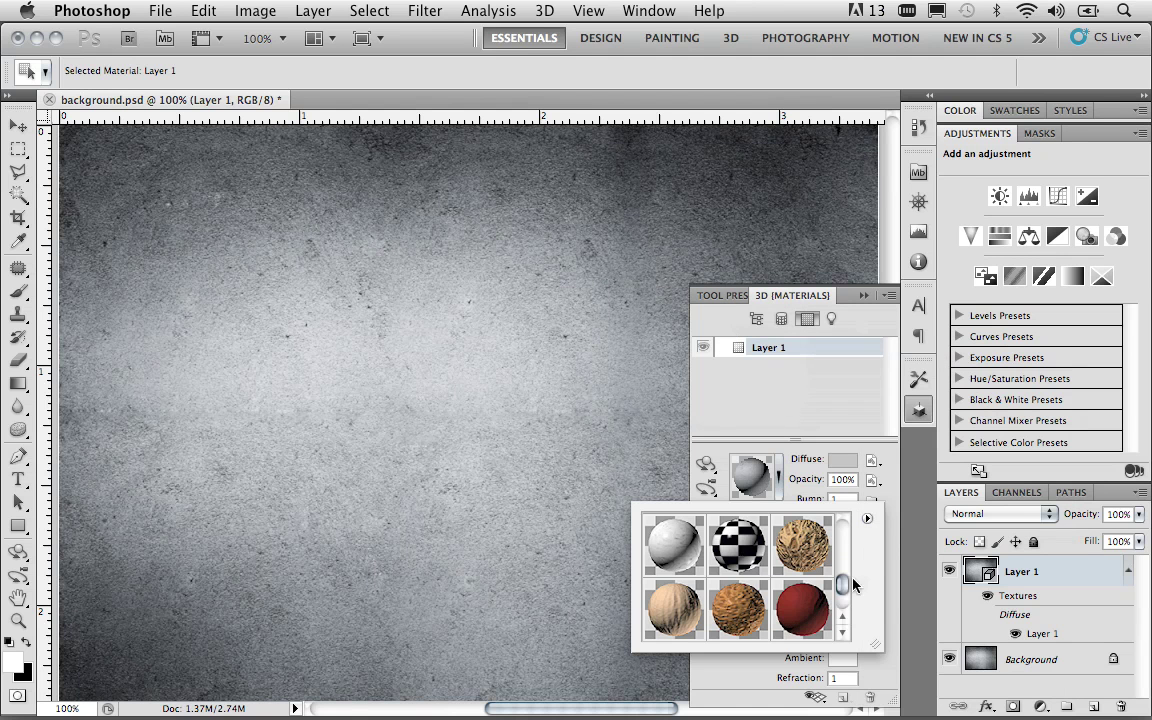
drag(842, 584, 842, 600)
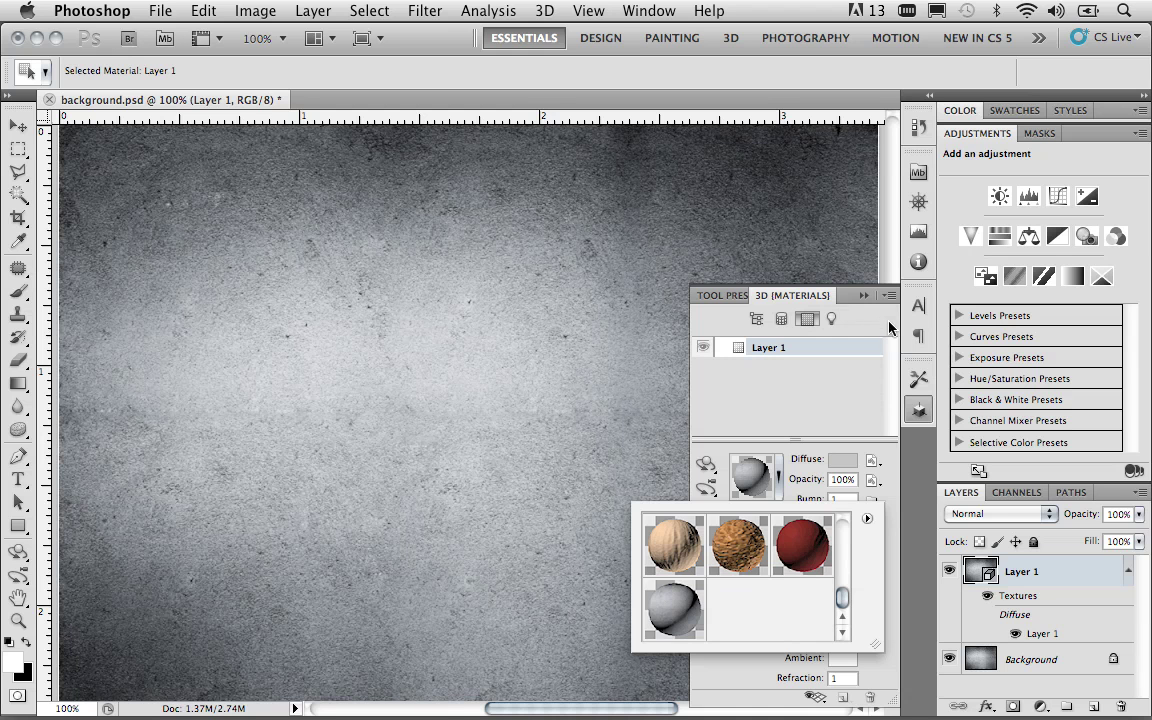
Delete the 3D postcard Layer 1, leaving only the Background layer.
click(918, 409)
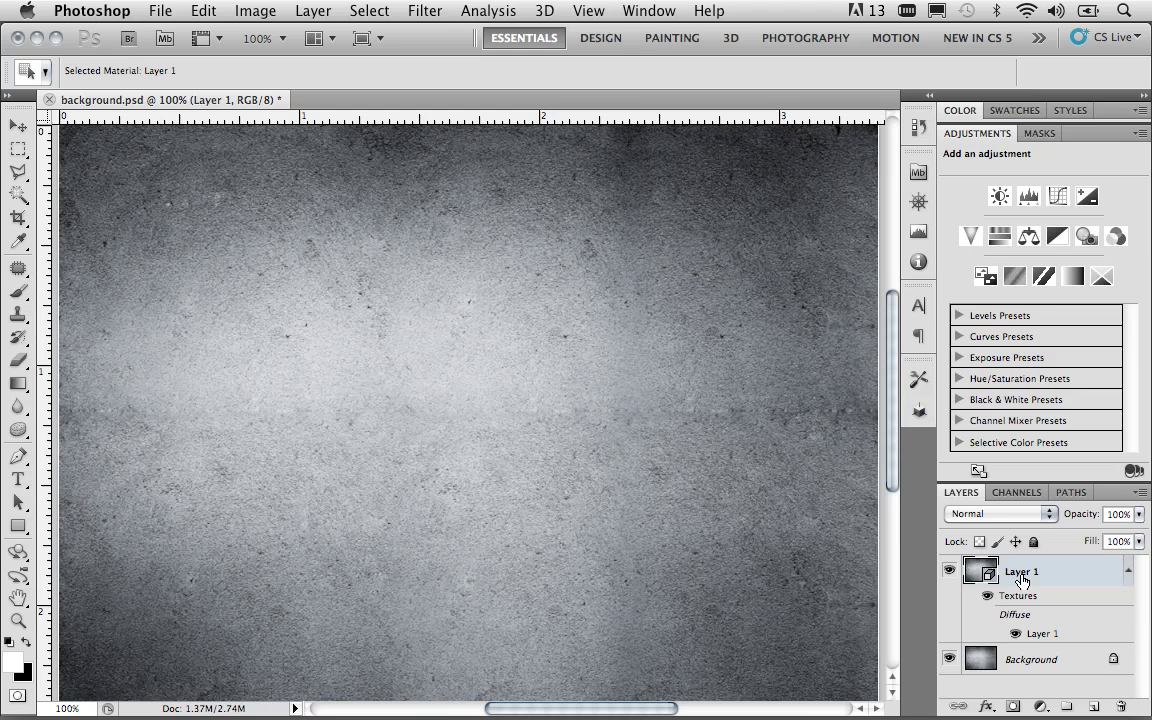
click(1121, 708)
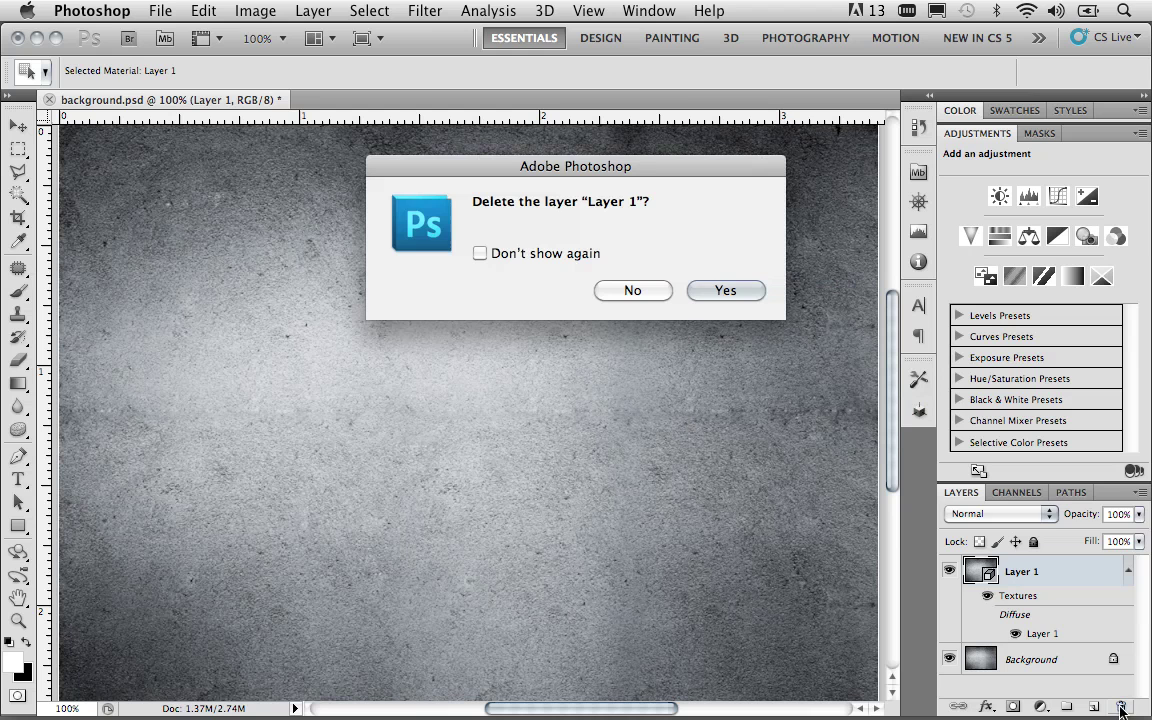
click(748, 290)
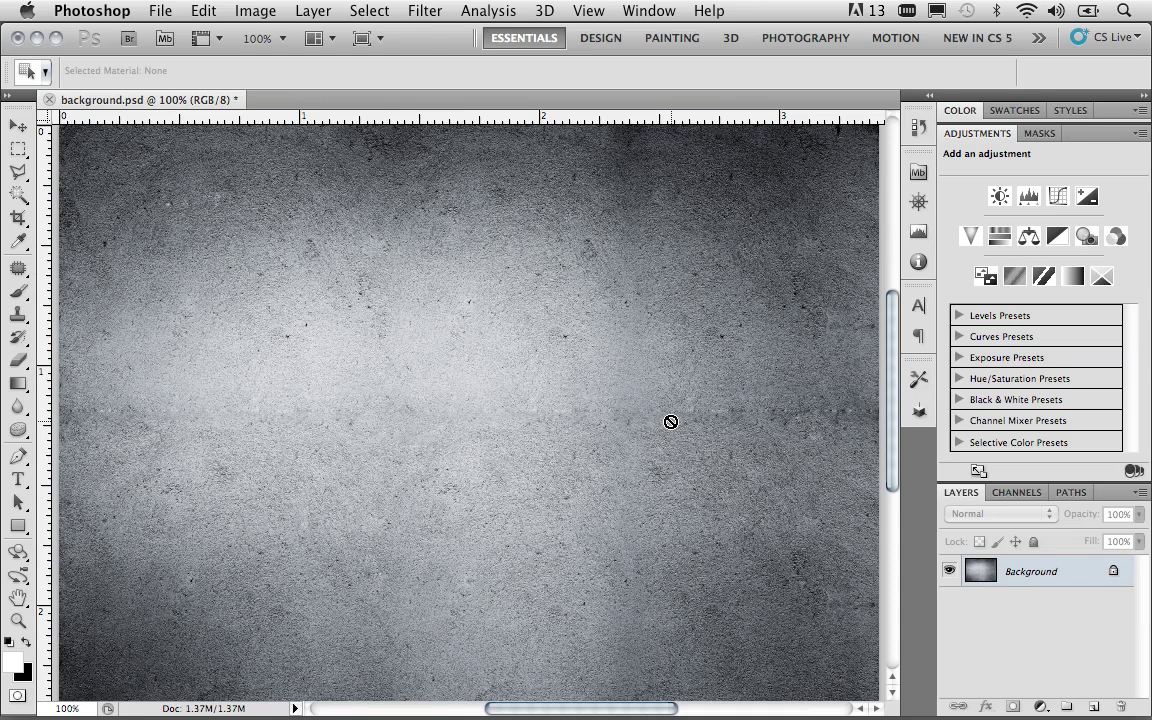
Desaturate the concrete background to remove its bluish tint.
click(250, 11)
mouse_move(262, 76)
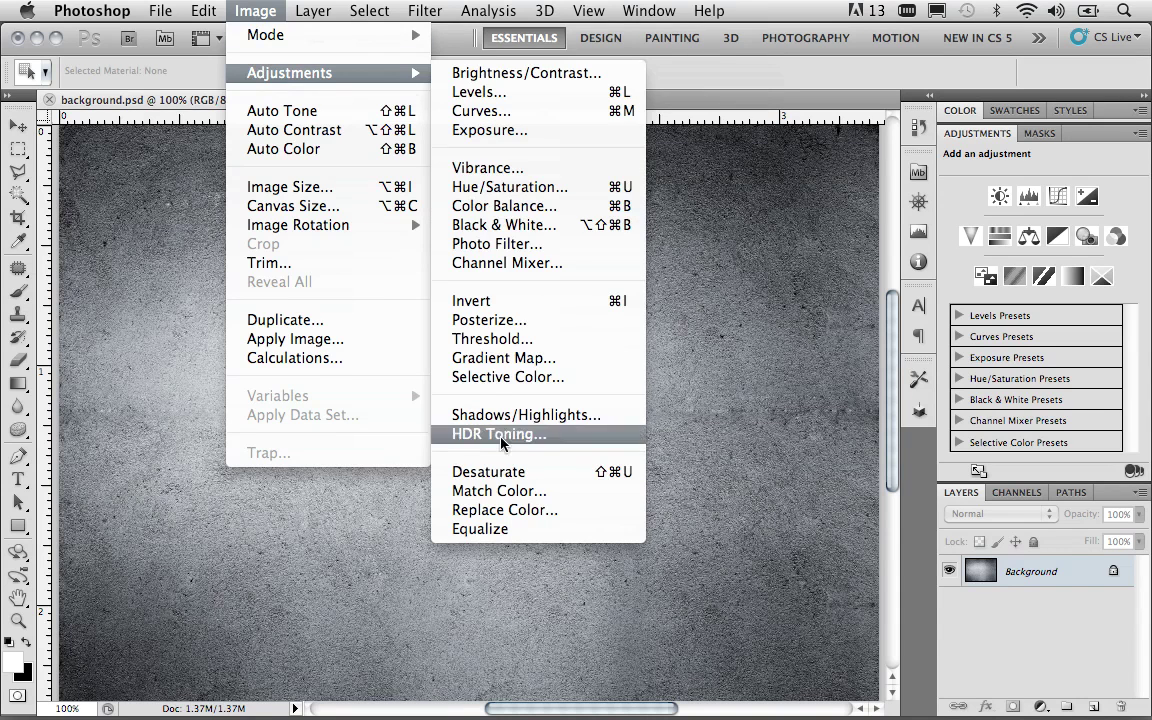
click(504, 471)
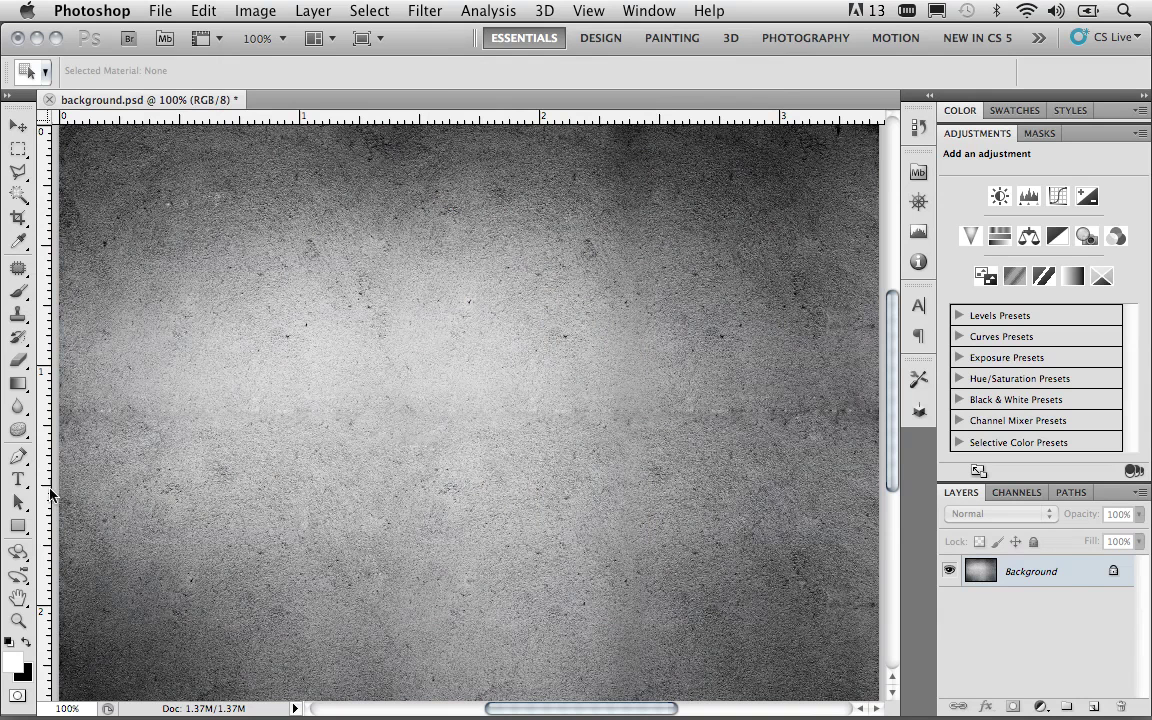
Type 'Robot' on the canvas and colour it mid grey #999999.
click(18, 480)
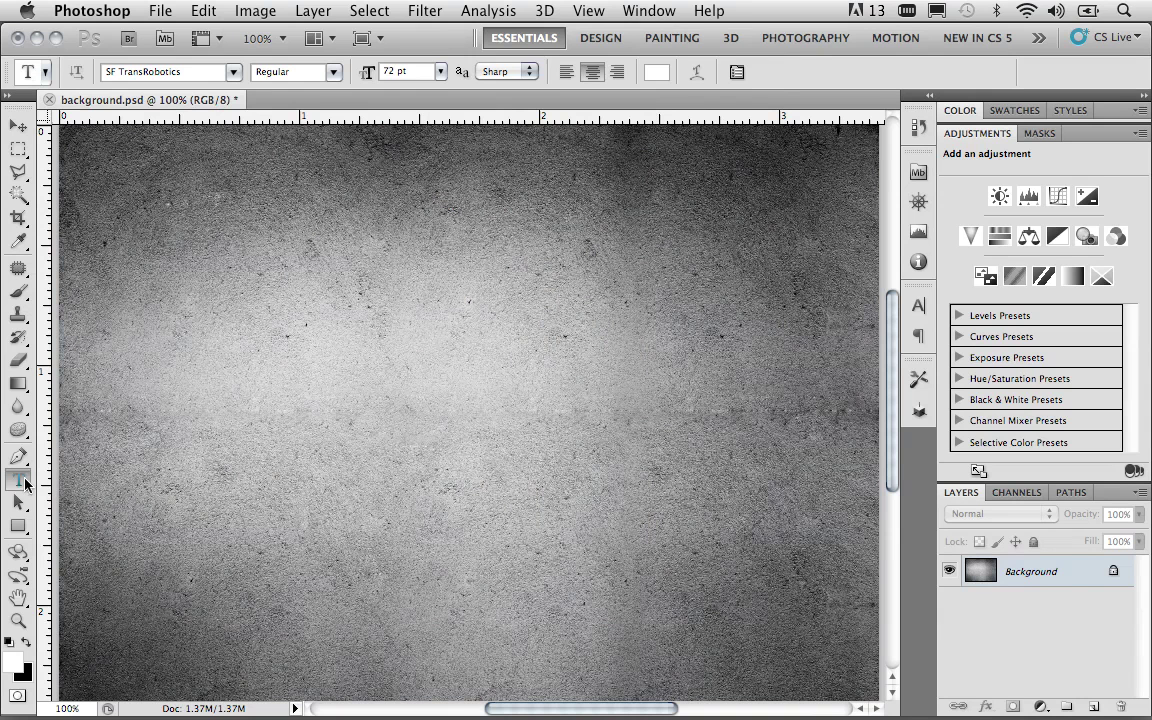
click(286, 416)
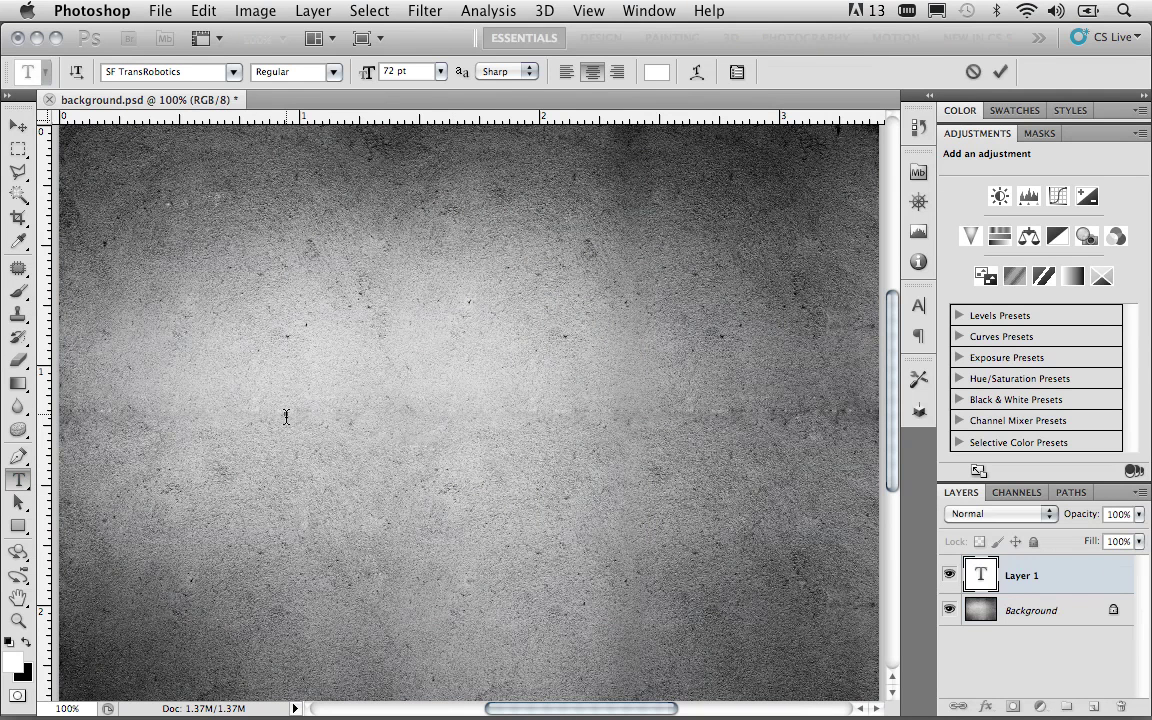
text(Robo)
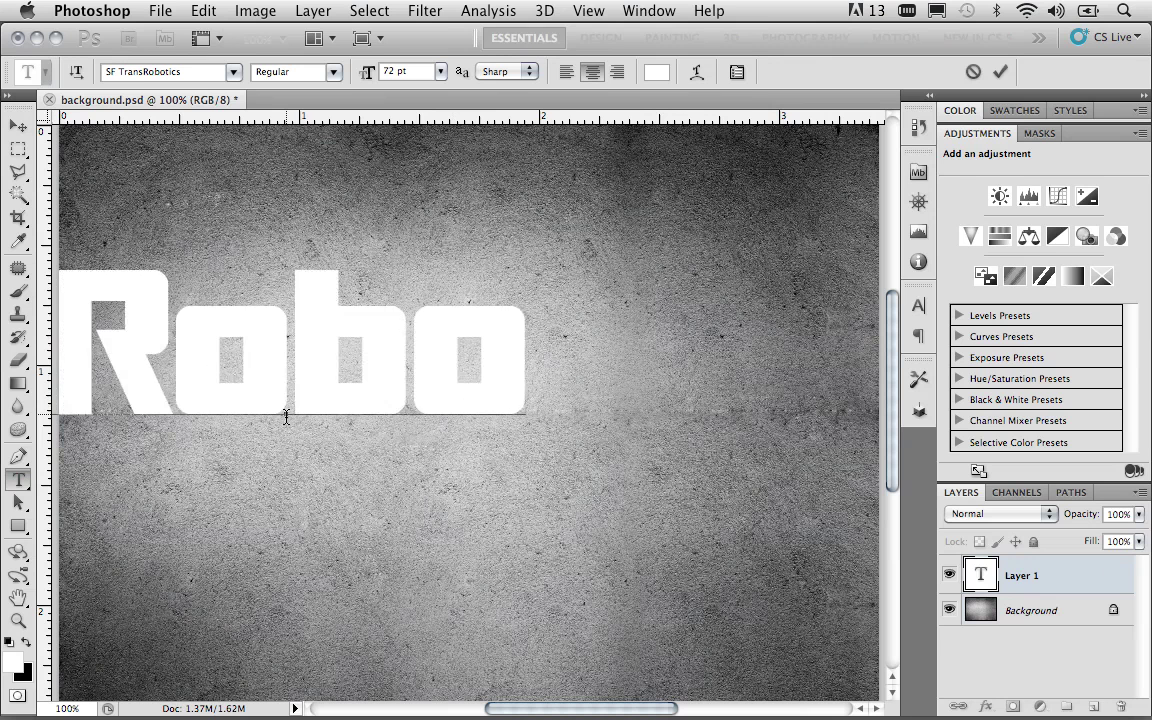
text(t)
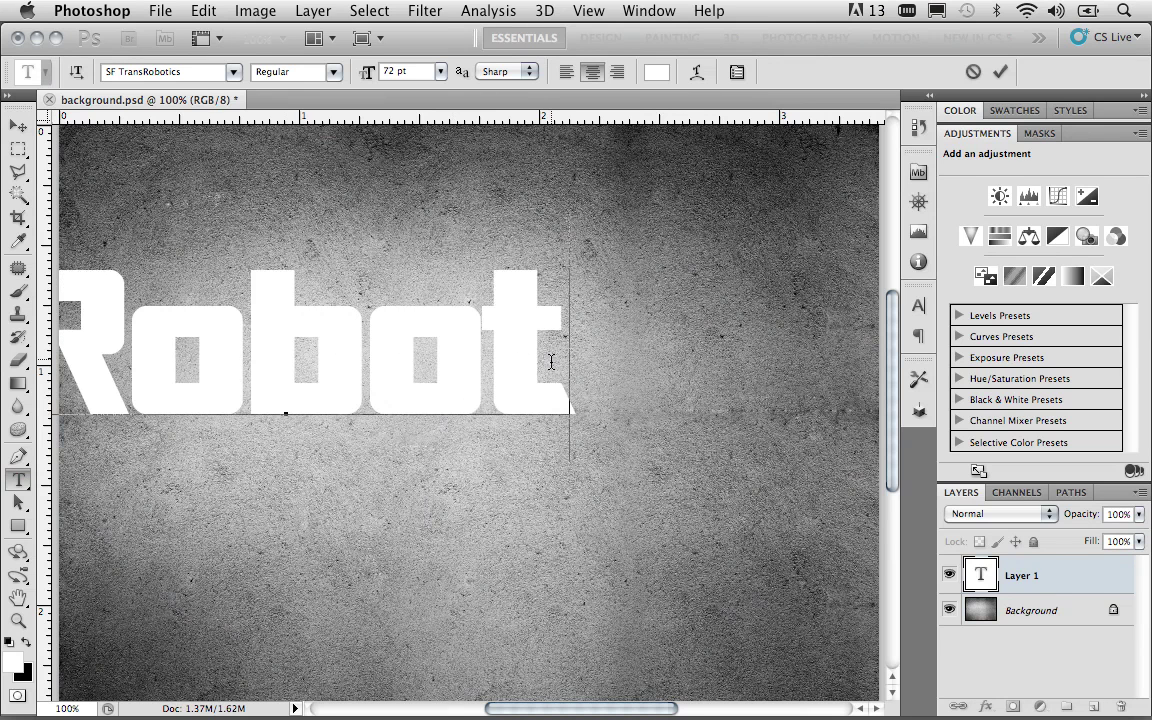
drag(551, 362, 229, 220)
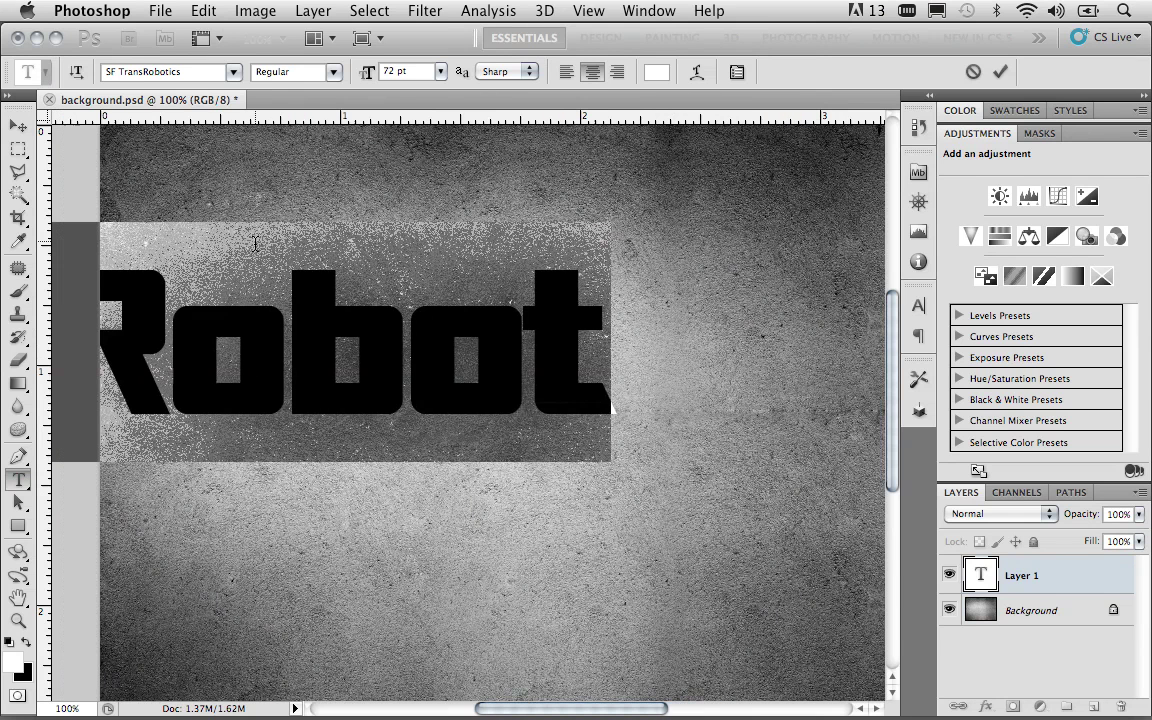
click(656, 72)
click(371, 281)
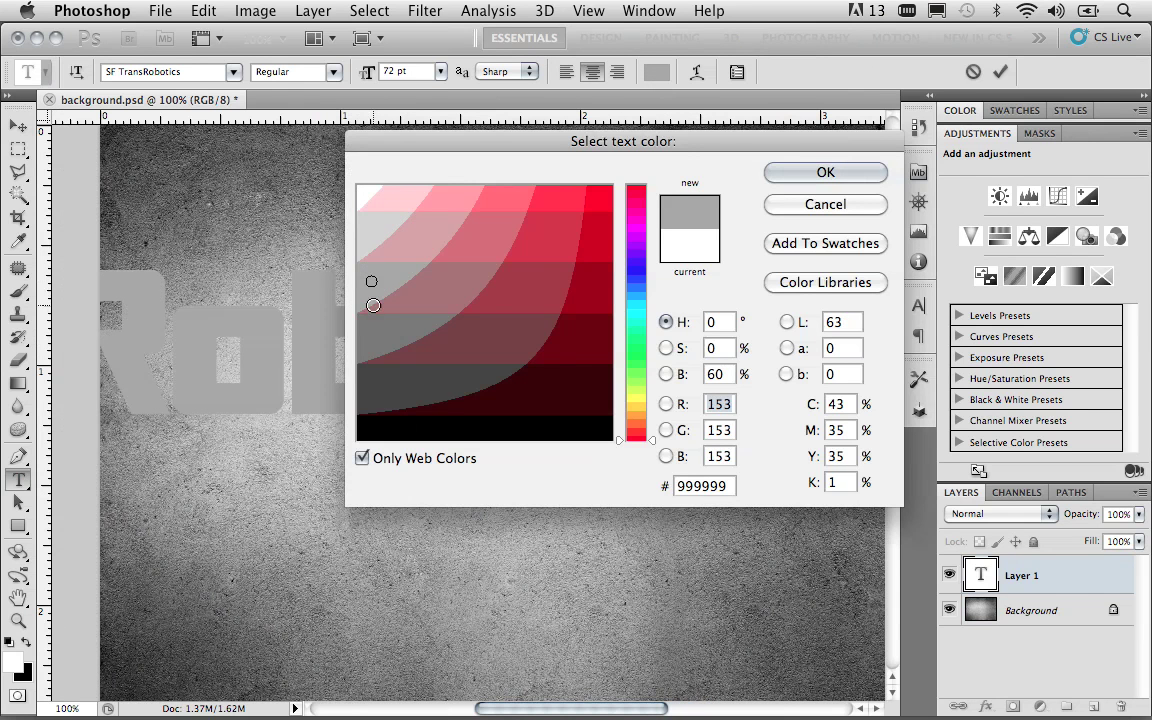
click(790, 172)
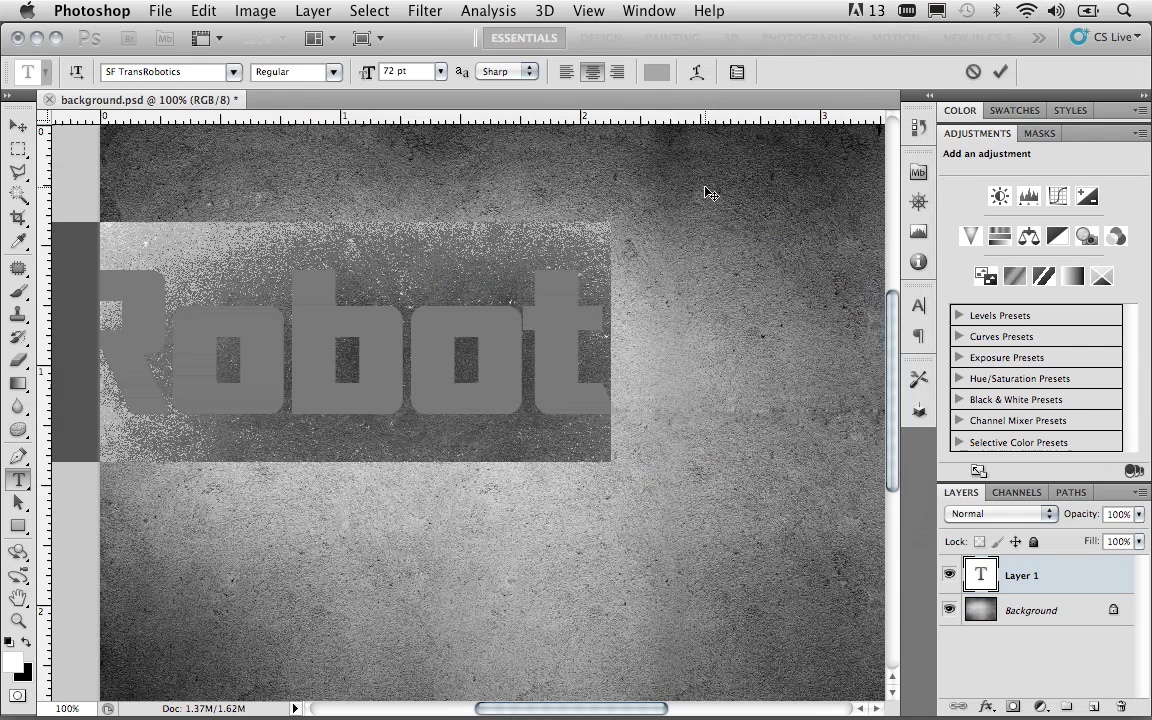
key(super+Return)
Centre the Robot text over the concrete background.
key(v)
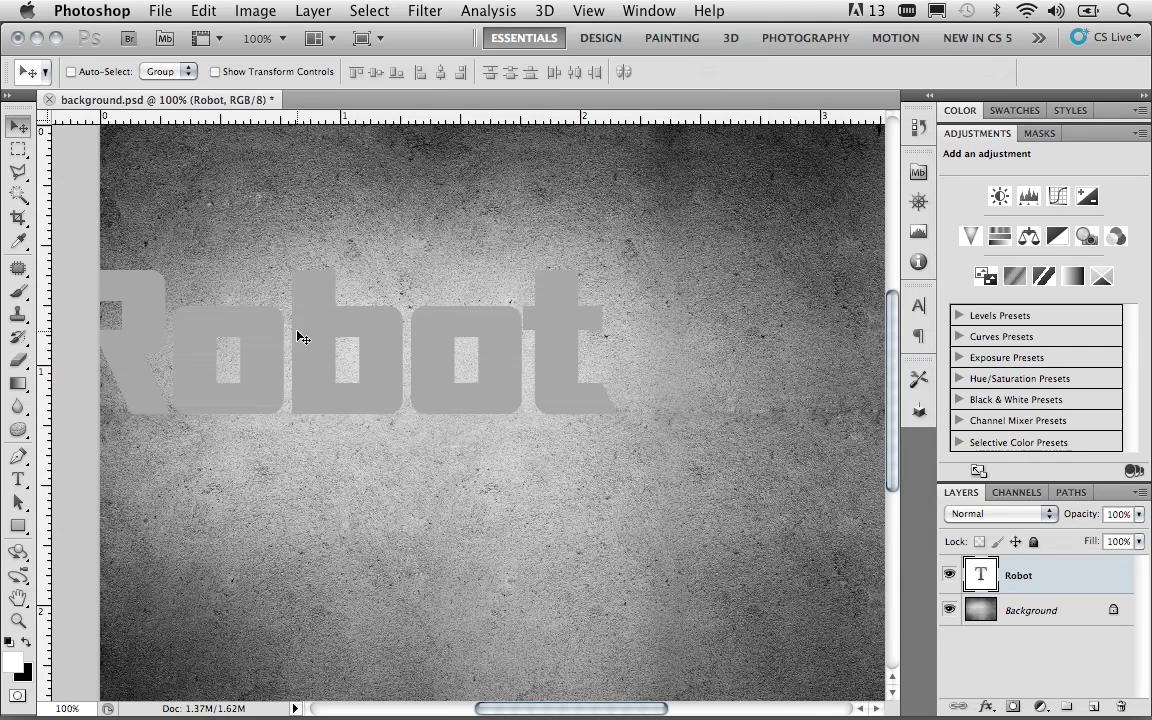
drag(302, 338, 562, 432)
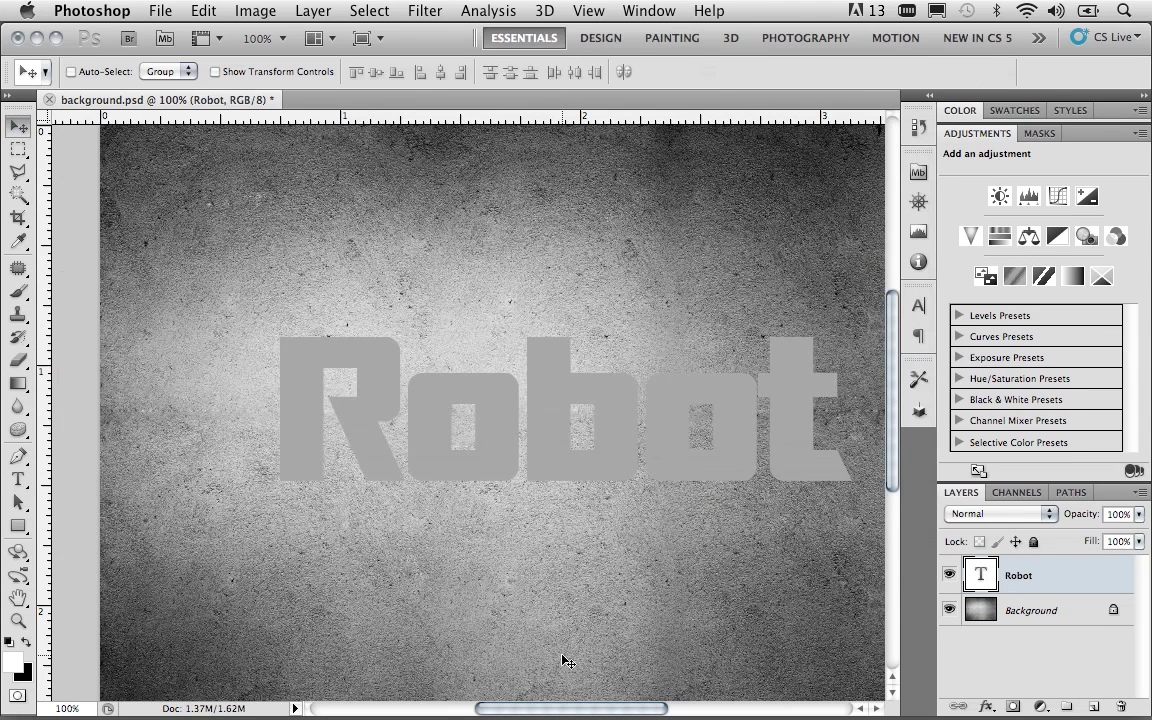
mouse_move(578, 708)
mouse_down()
mouse_move(601, 708)
mouse_move(583, 712)
mouse_up()
drag(586, 455, 526, 445)
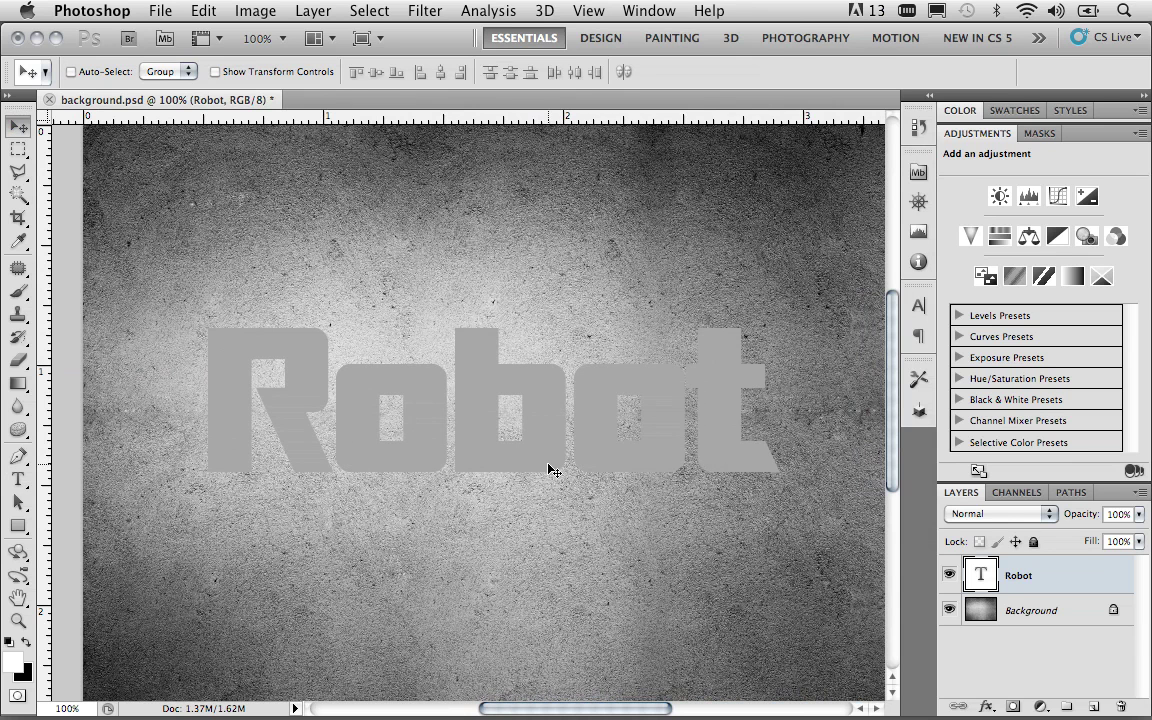
Extrude the Robot text with 3D > Repoussé > Text Layer, agreeing to rasterize it.
click(544, 11)
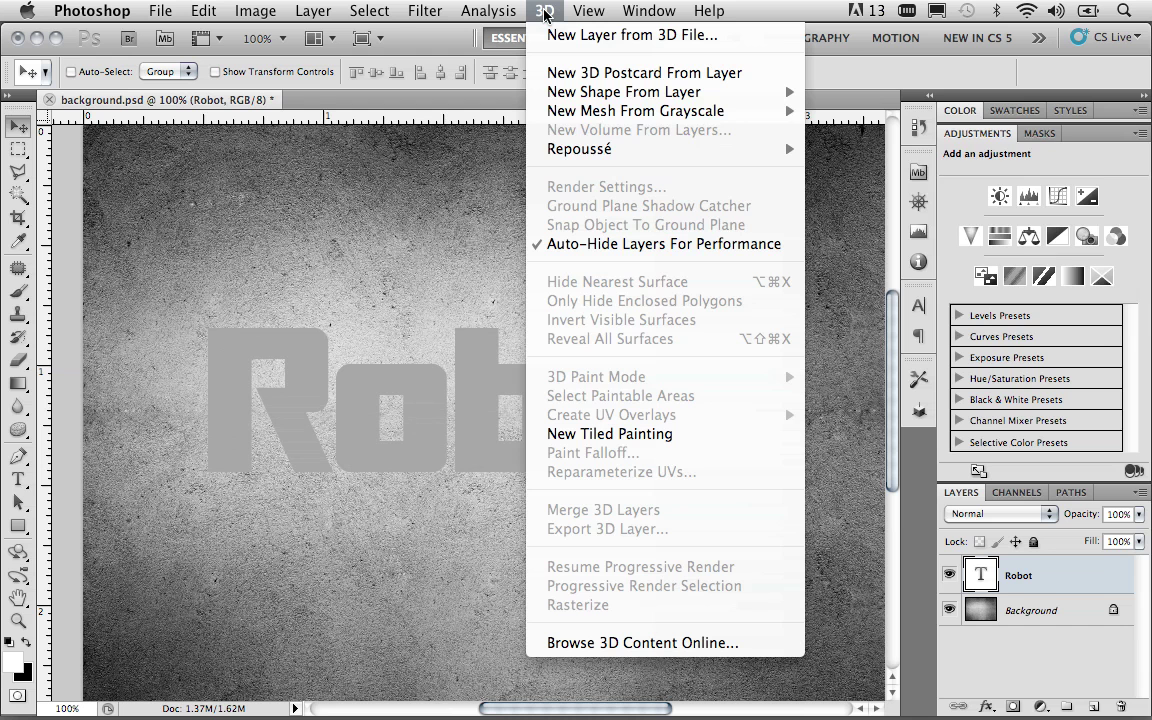
mouse_move(588, 157)
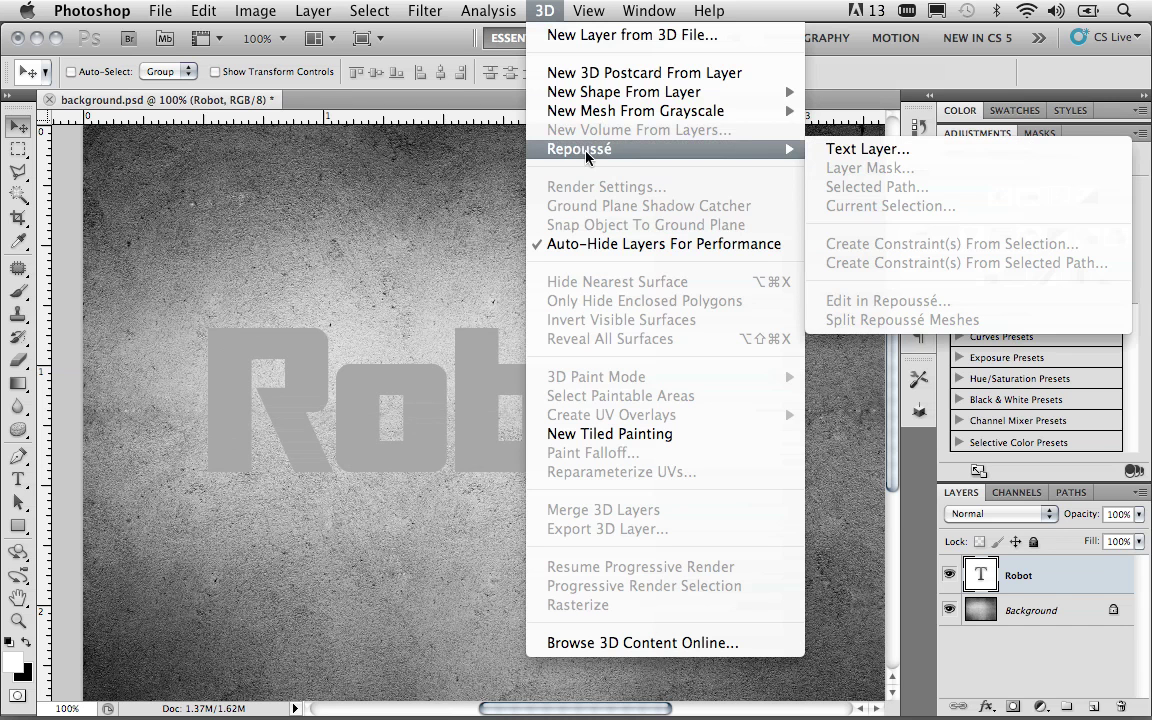
click(866, 157)
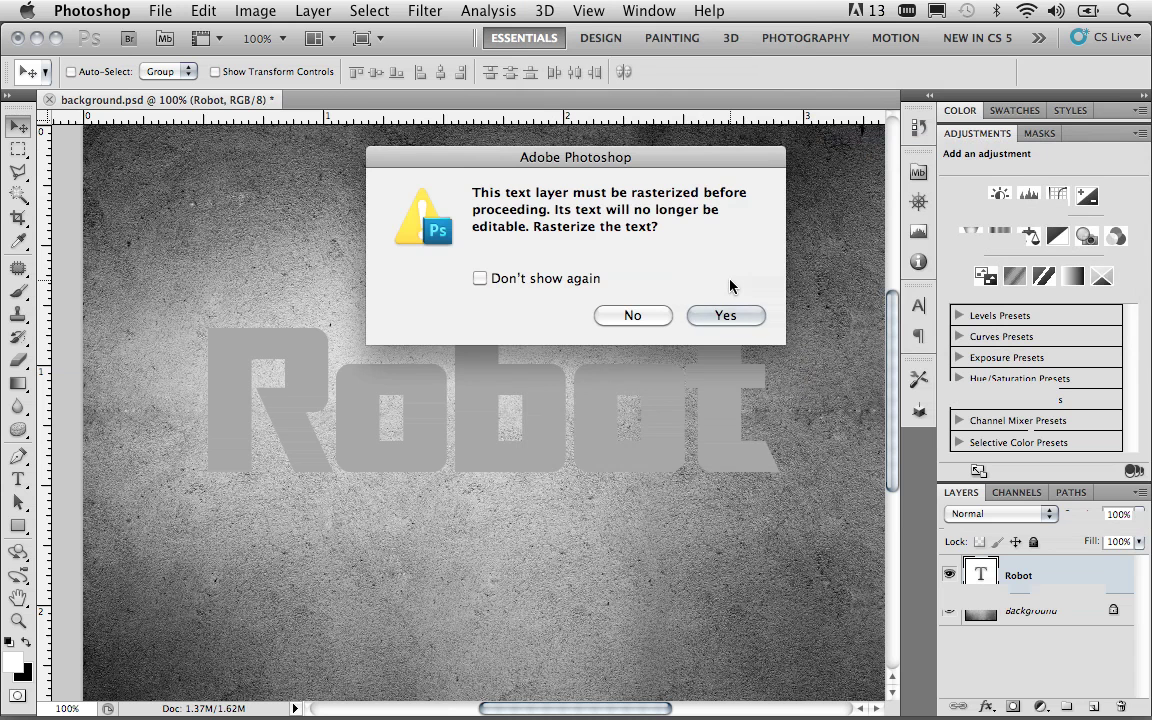
click(726, 316)
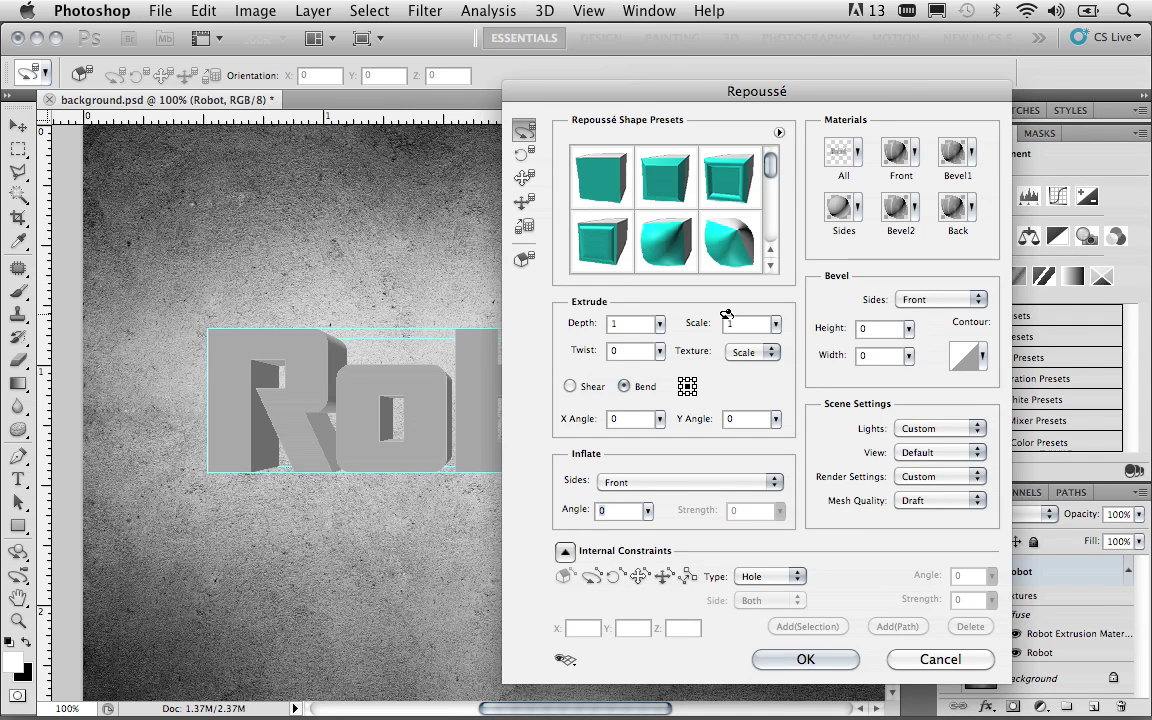
Set the Repoussé extrusion depth to 1.39.
drag(639, 96, 706, 110)
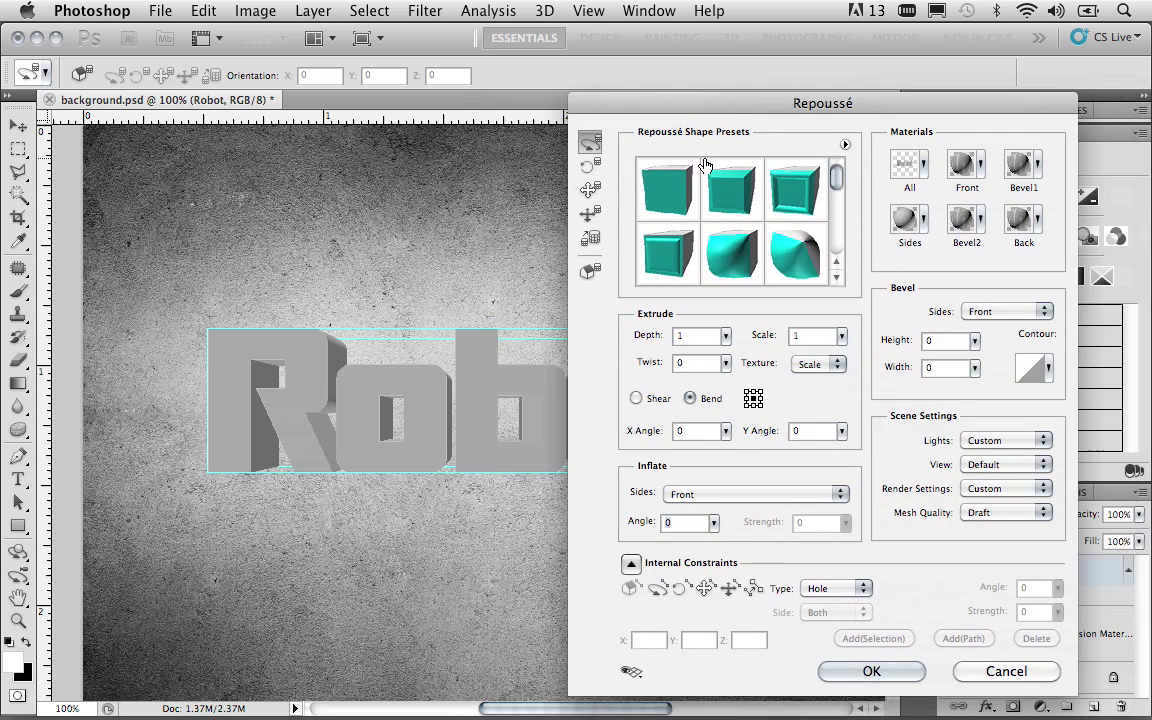
click(698, 341)
text(.4)
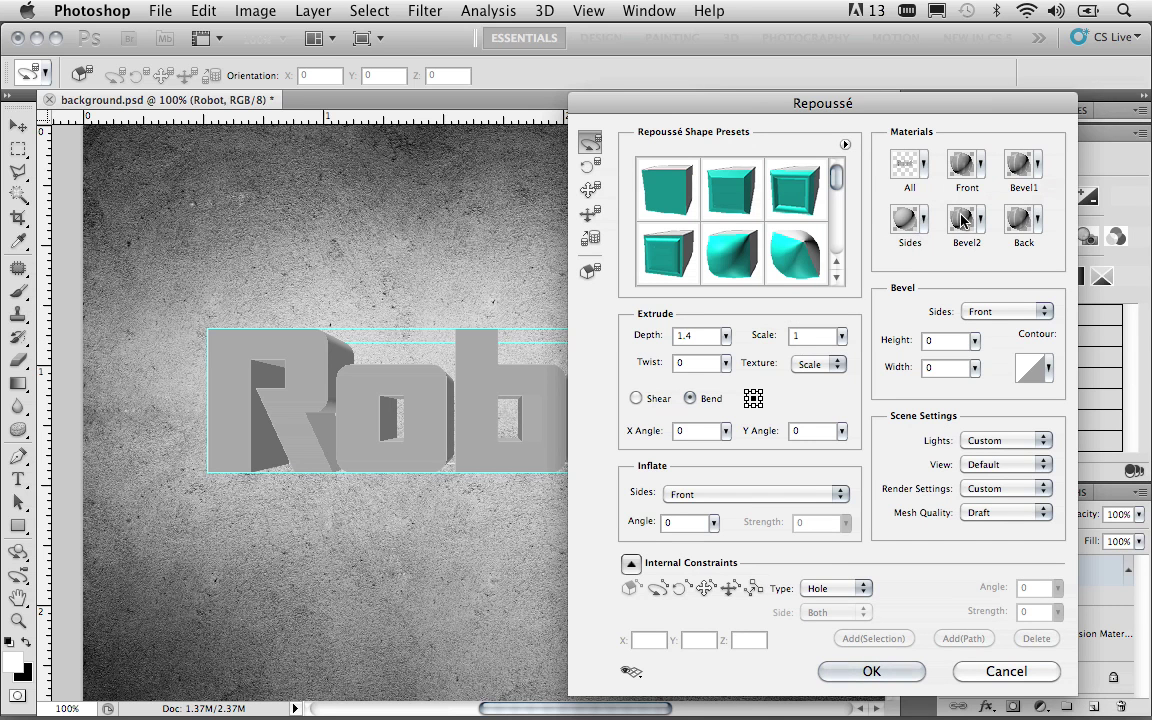
Apply the grey textured material to all surfaces of the extrusion.
click(924, 166)
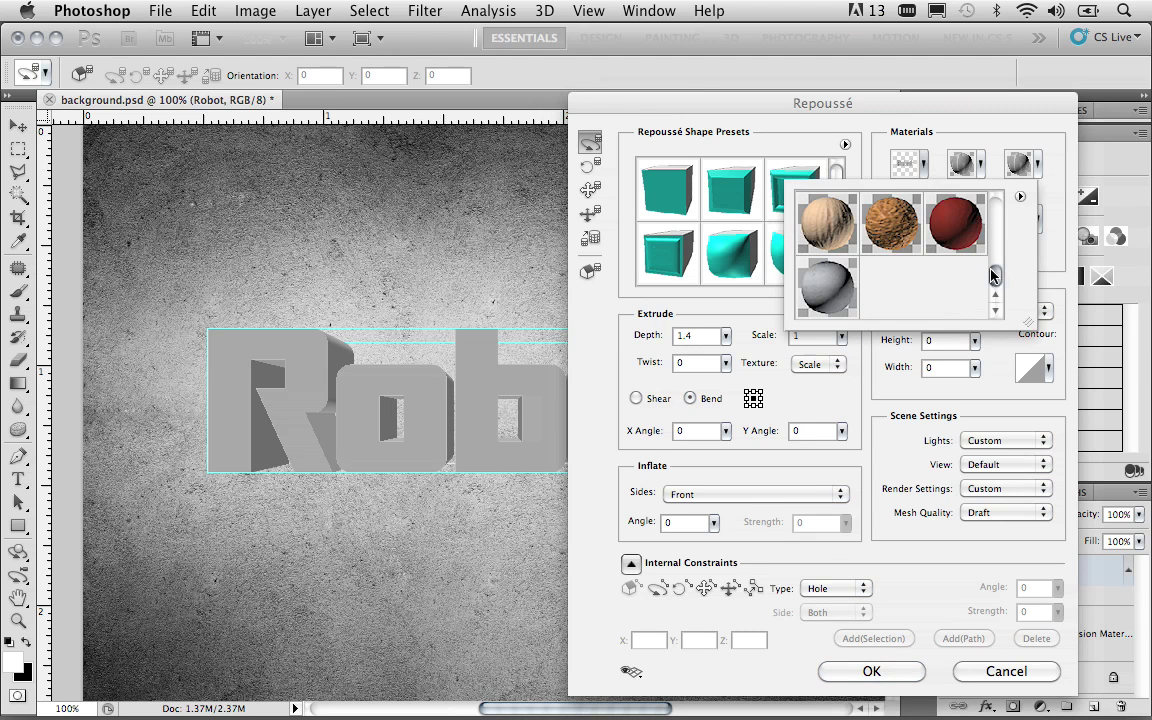
click(826, 297)
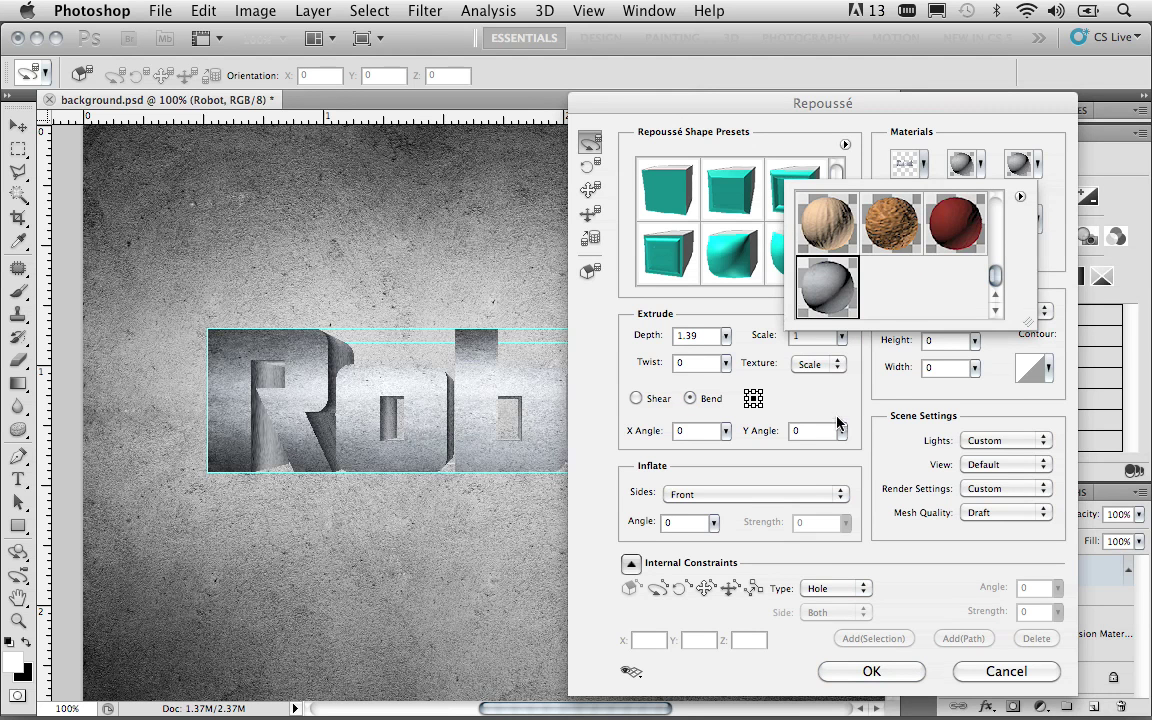
click(890, 390)
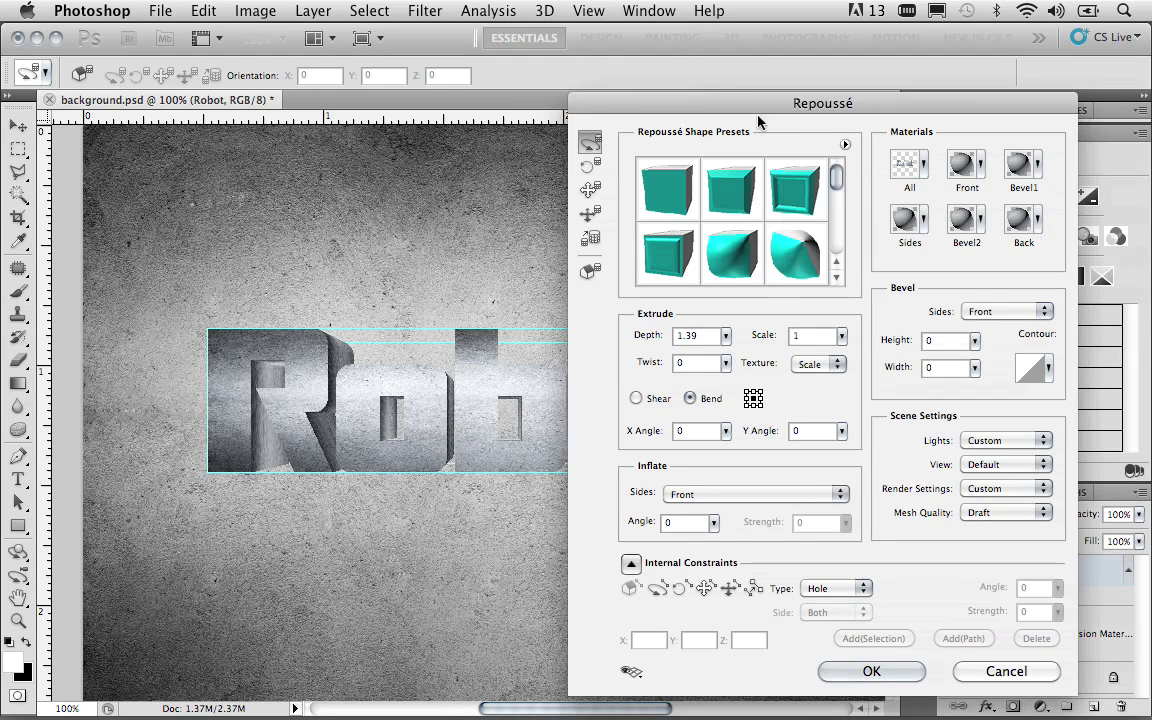
drag(718, 108, 950, 125)
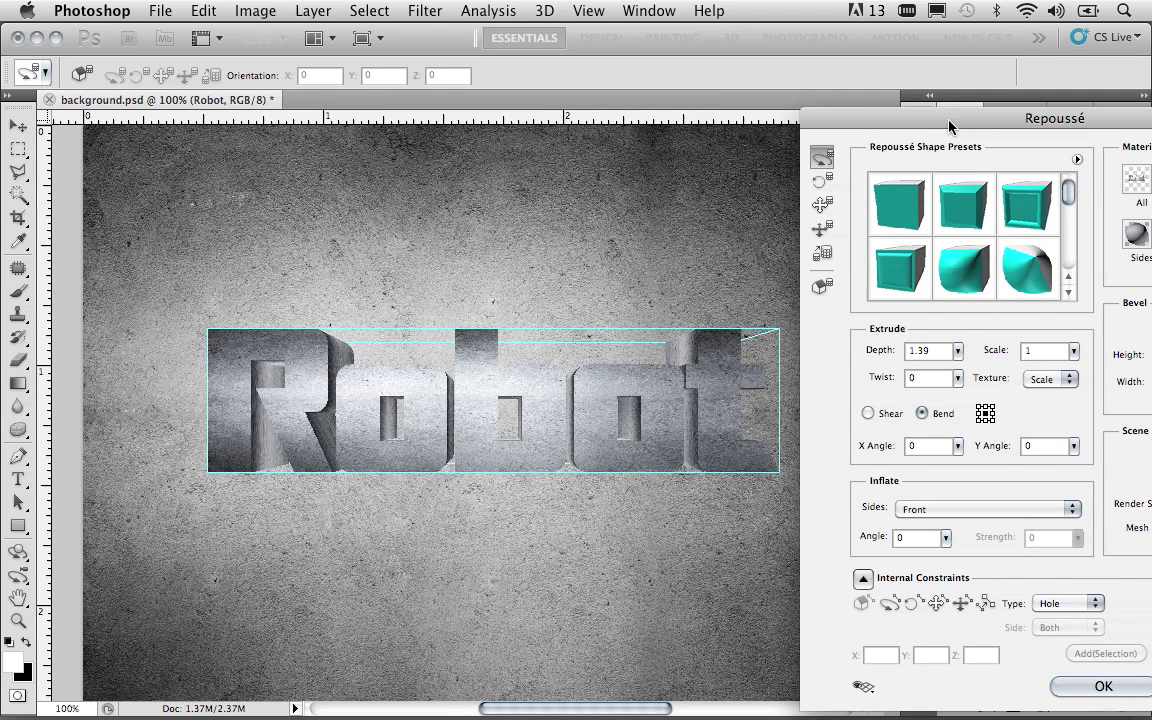
drag(949, 125, 701, 116)
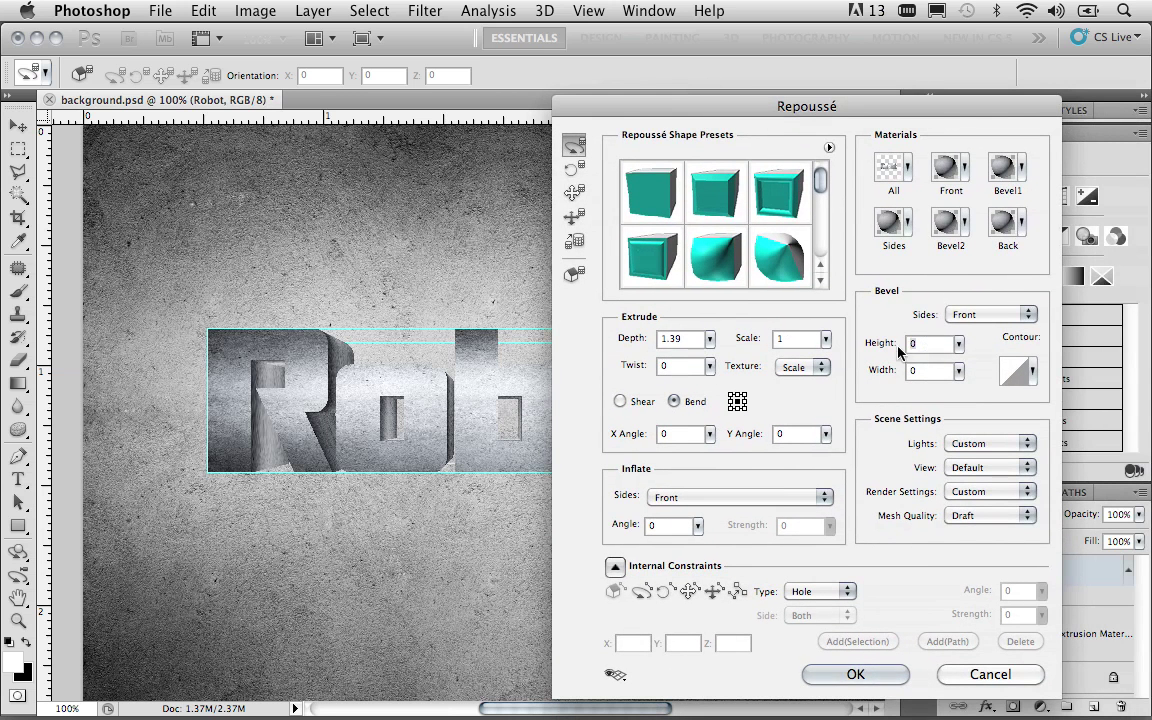
Set the Repoussé bevel height and width to 1.
drag(899, 350, 903, 350)
double_click(926, 371)
text(1)
Apply the Satin Black material to the Bevel1 surface.
click(1022, 168)
click(1053, 225)
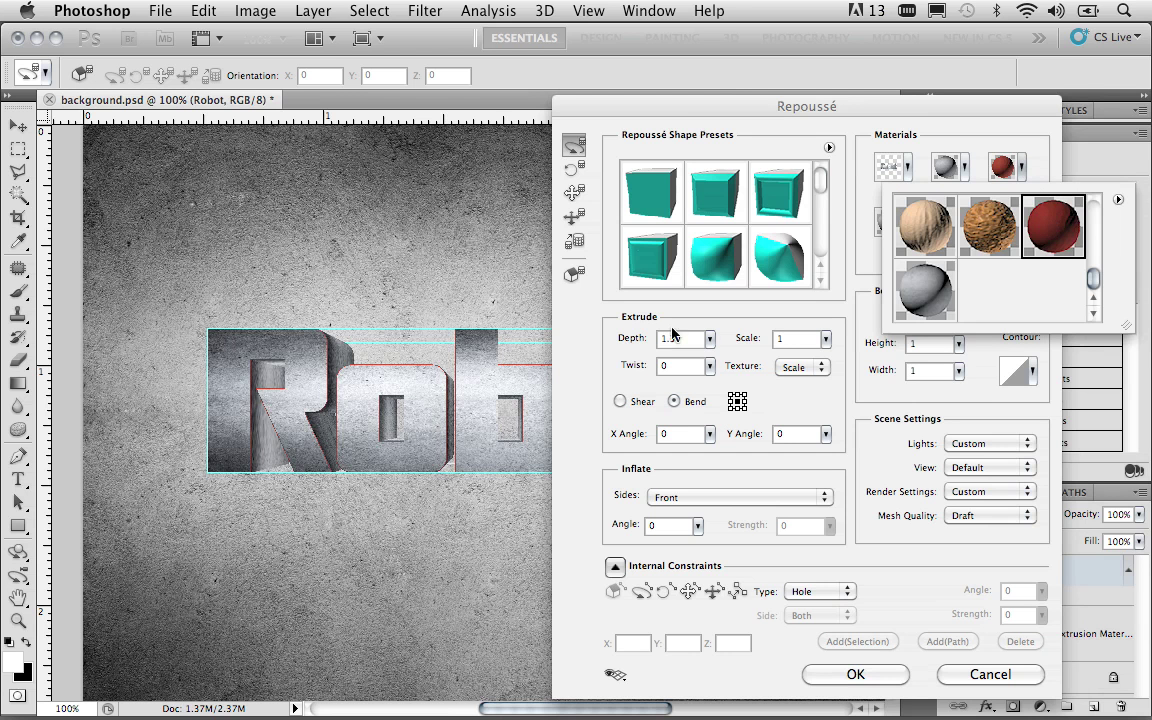
scroll(1093, 250, down, 5)
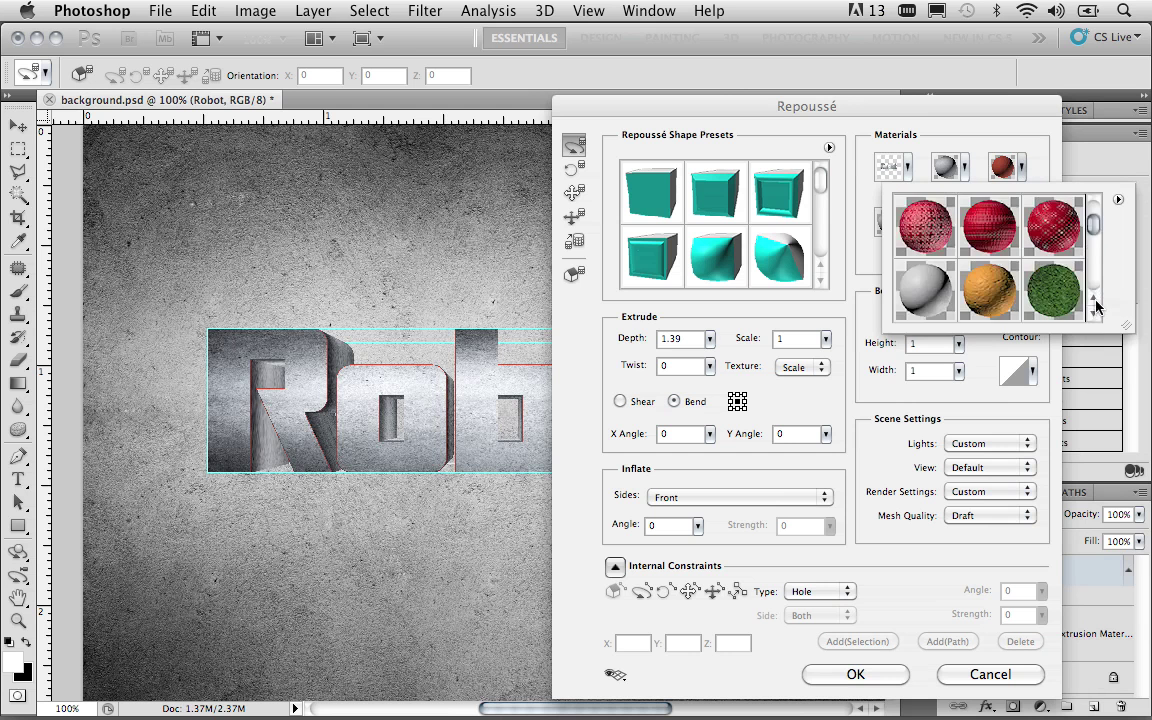
click(1094, 318)
click(925, 249)
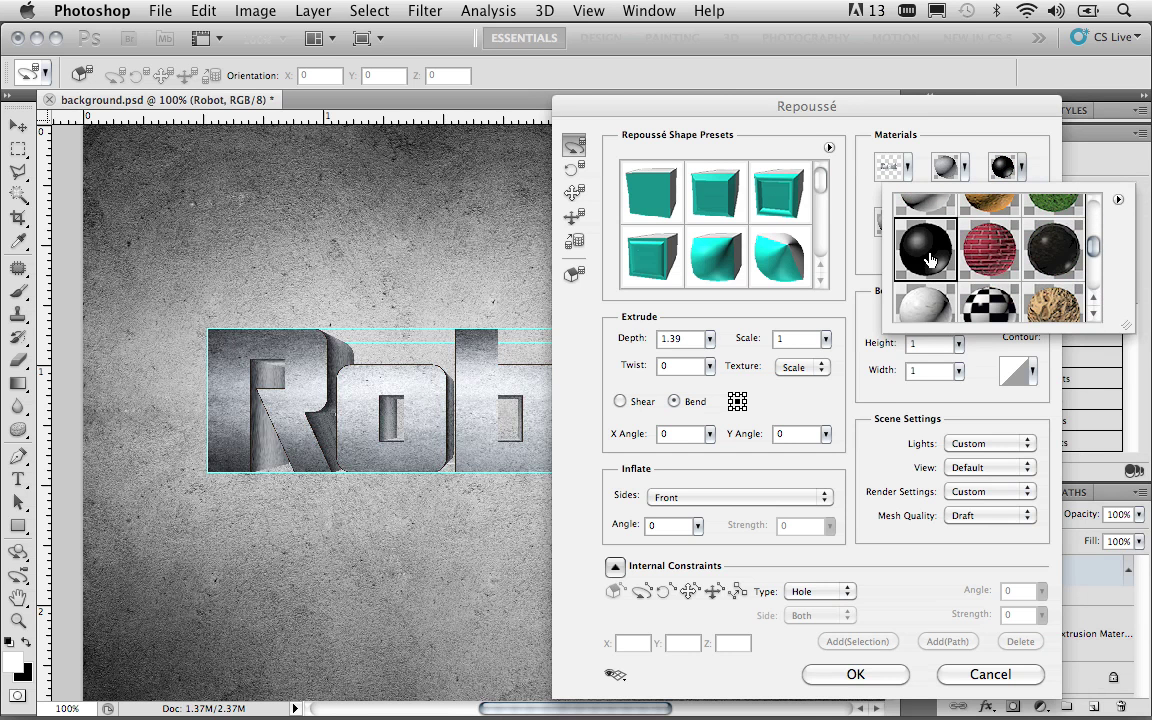
click(885, 385)
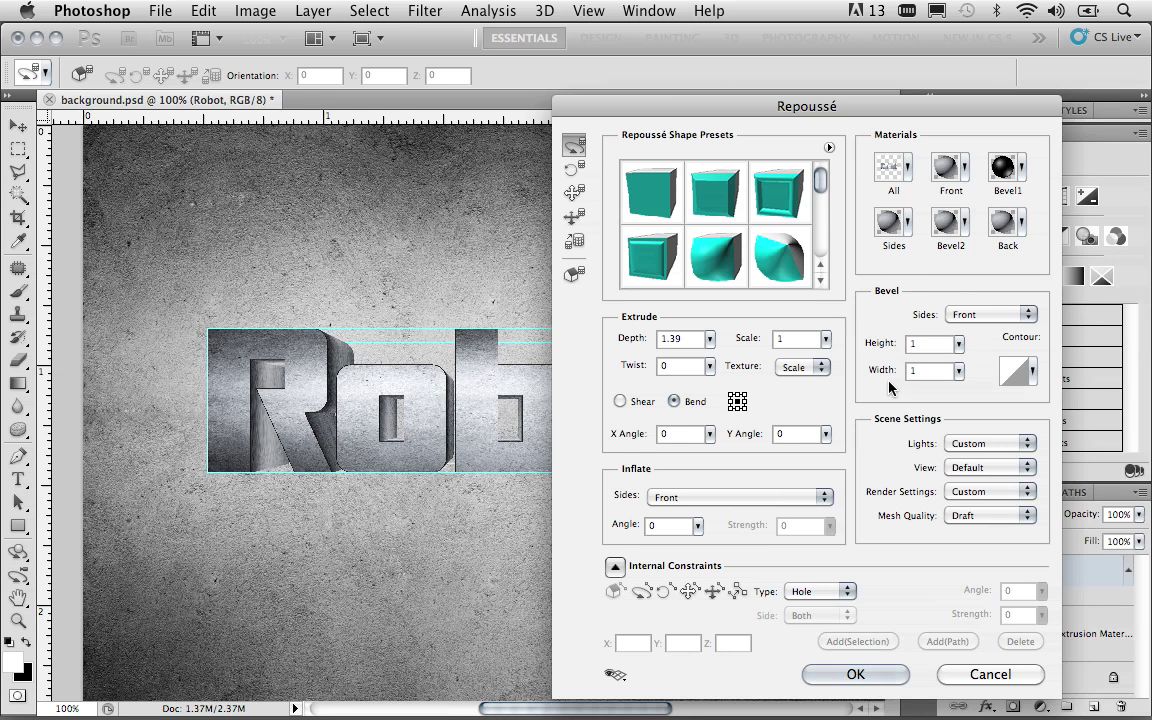
Apply the Repoussé extrusion and bevel settings, then show the 3D Scene panel.
click(862, 674)
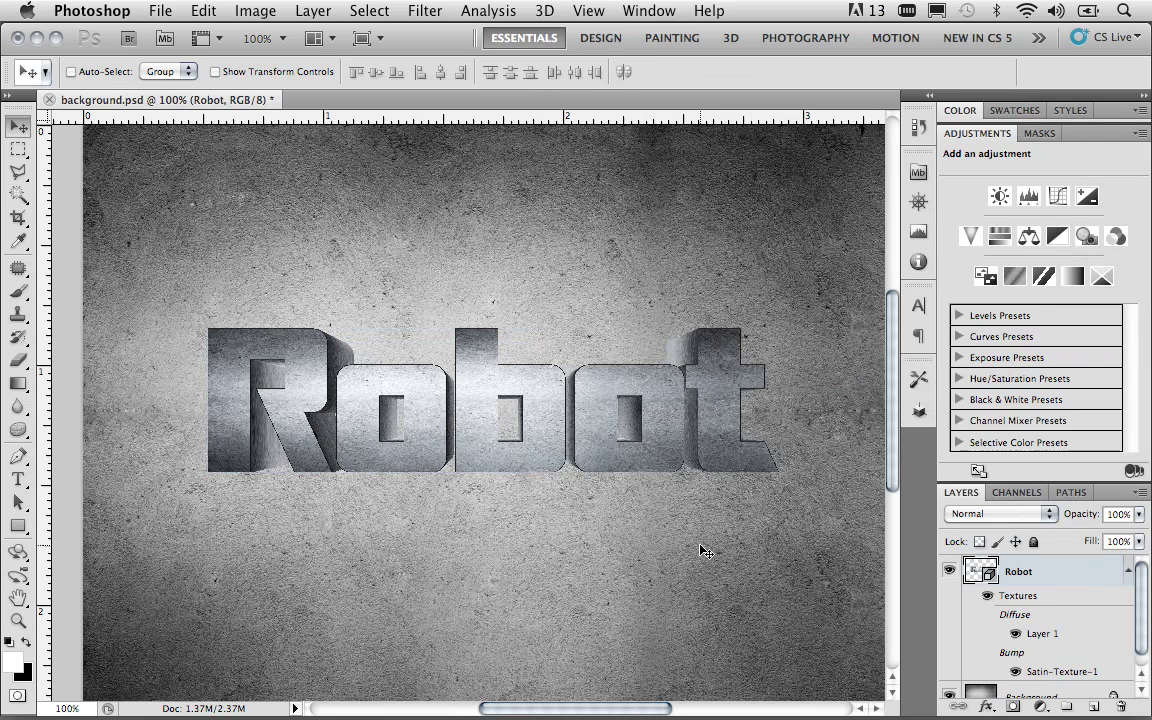
click(916, 414)
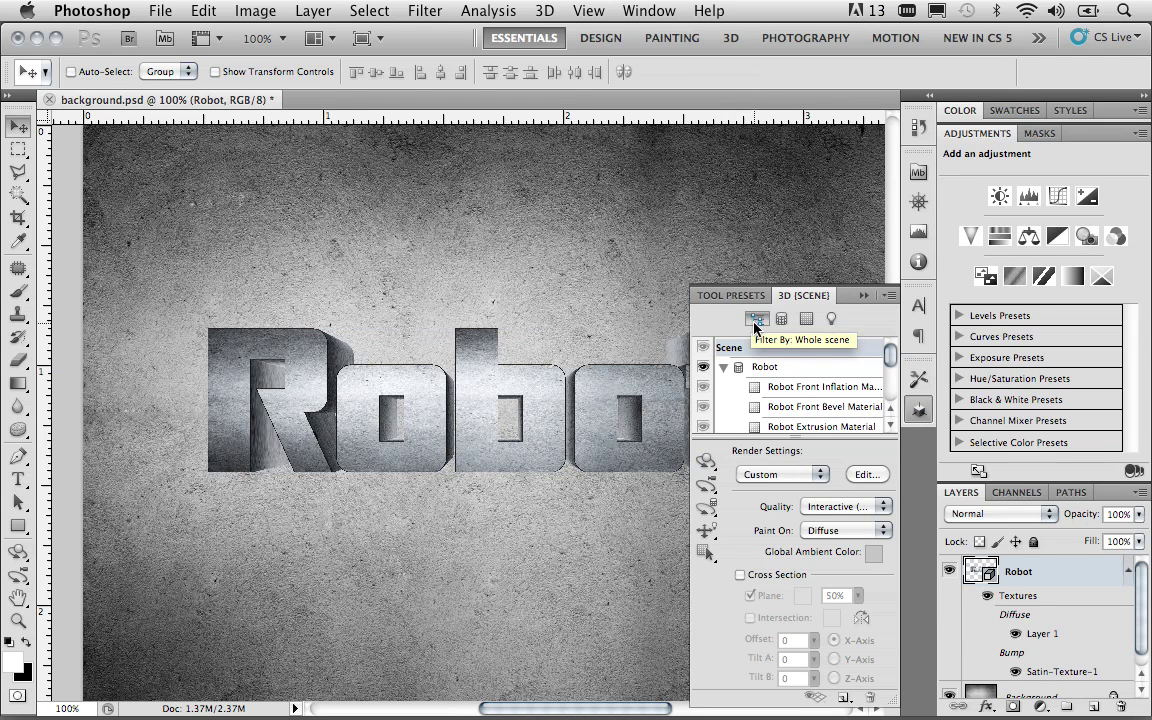
Rotate the 3D Robot text to orientation X 1.2, Y 0, Z -3.2.
click(707, 463)
drag(560, 417, 529, 406)
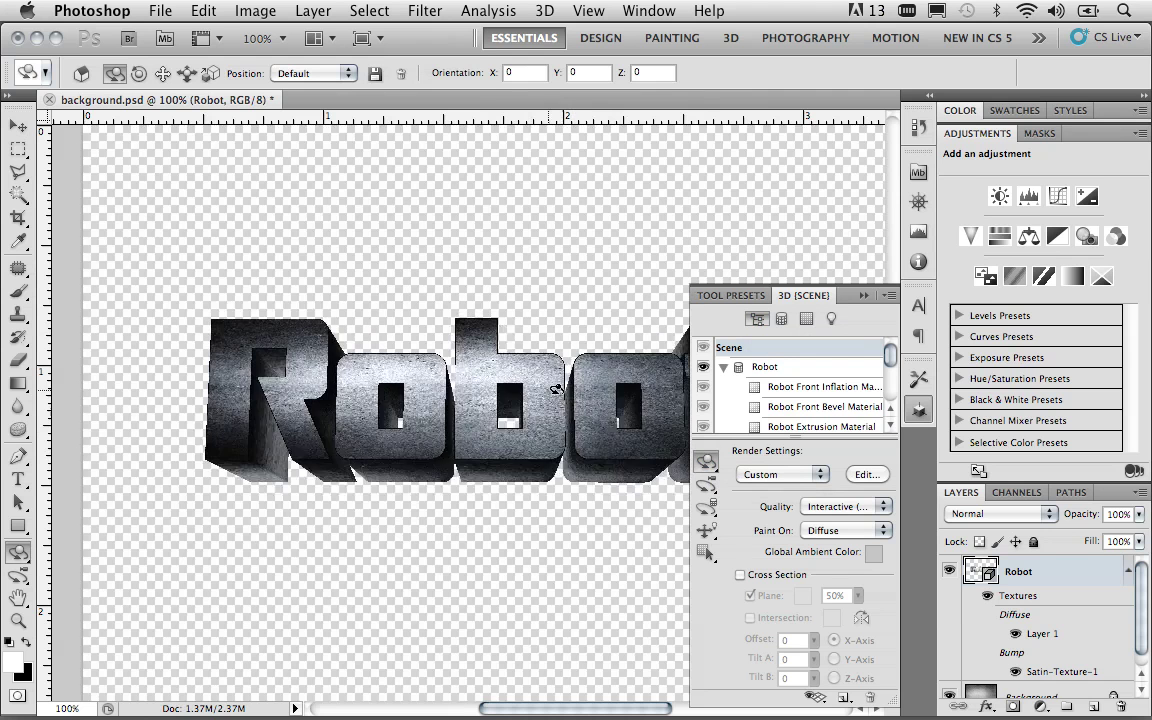
drag(557, 388, 572, 423)
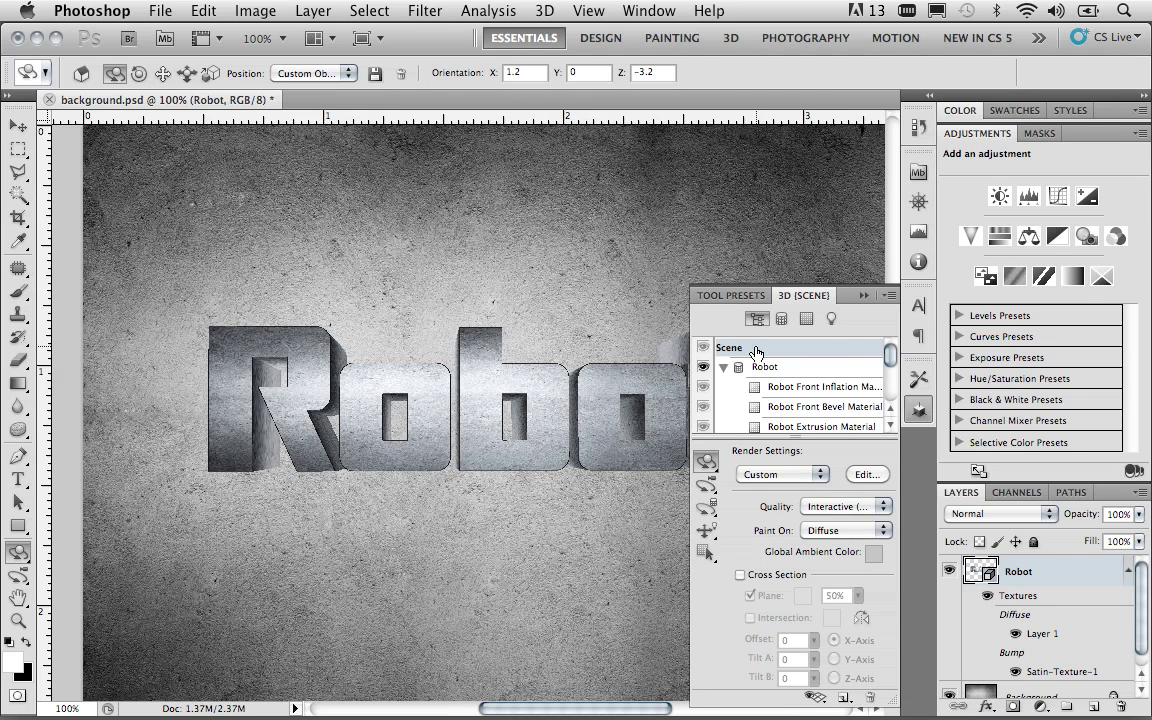
In the 3D Lights panel, add Spot Light 1 and turn on the 3D Light guides over the Robot text.
click(831, 319)
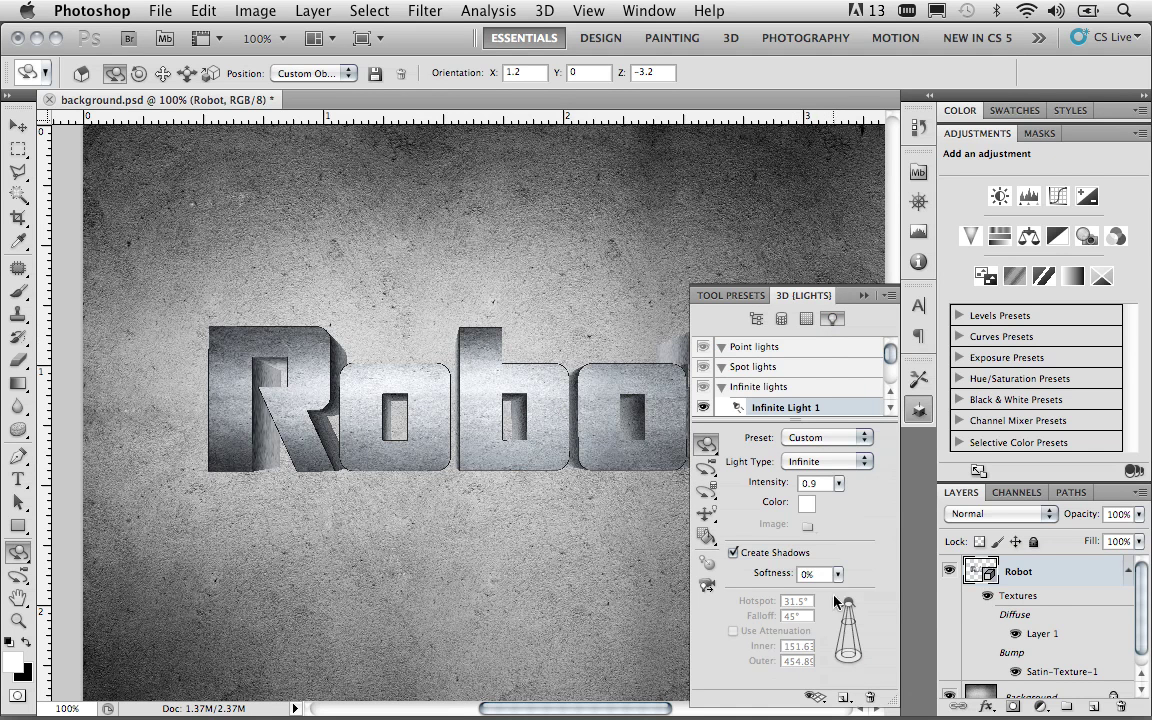
click(843, 698)
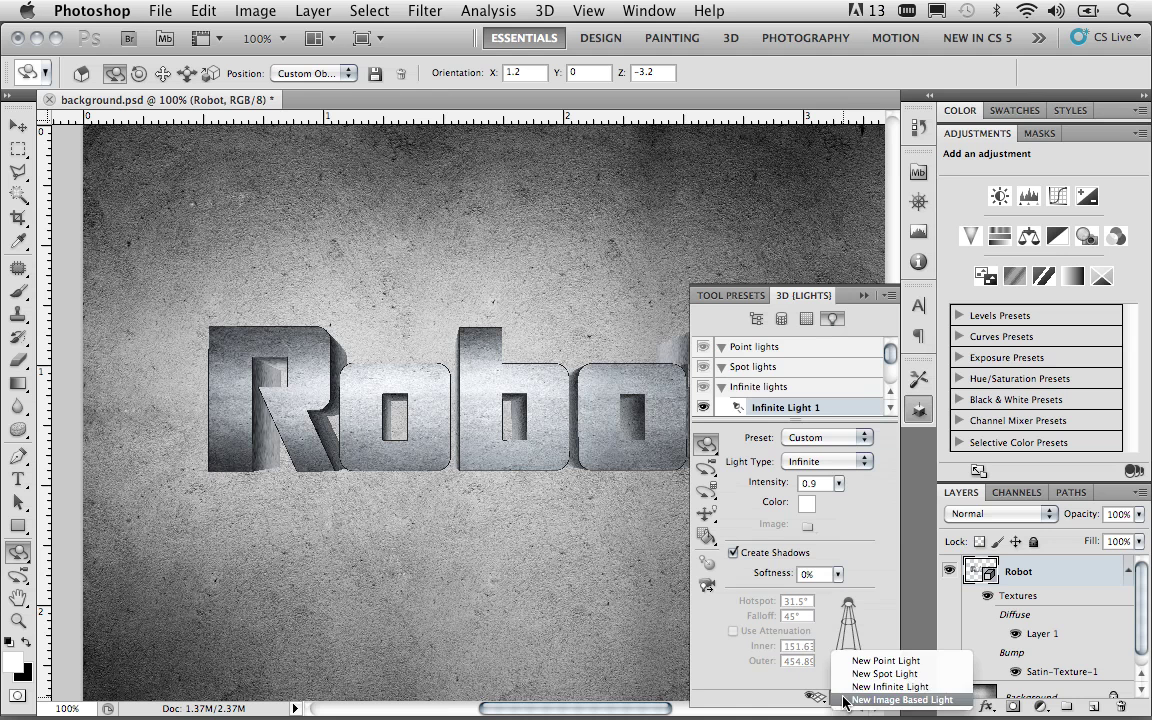
click(853, 675)
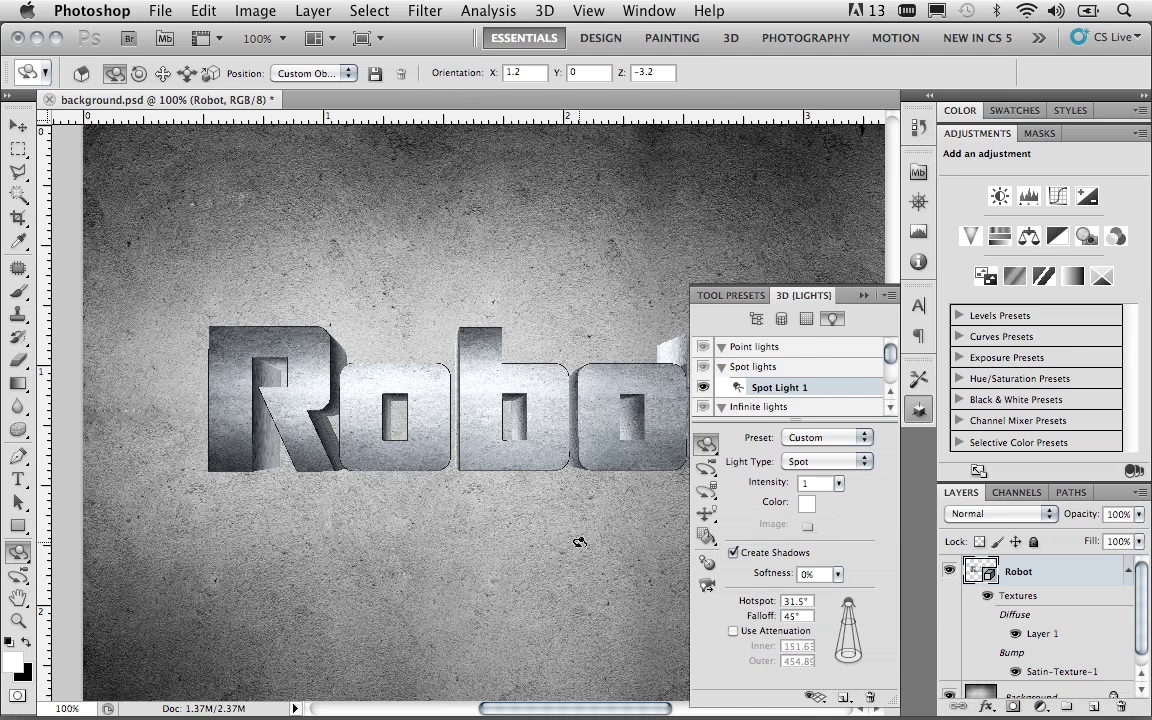
click(815, 699)
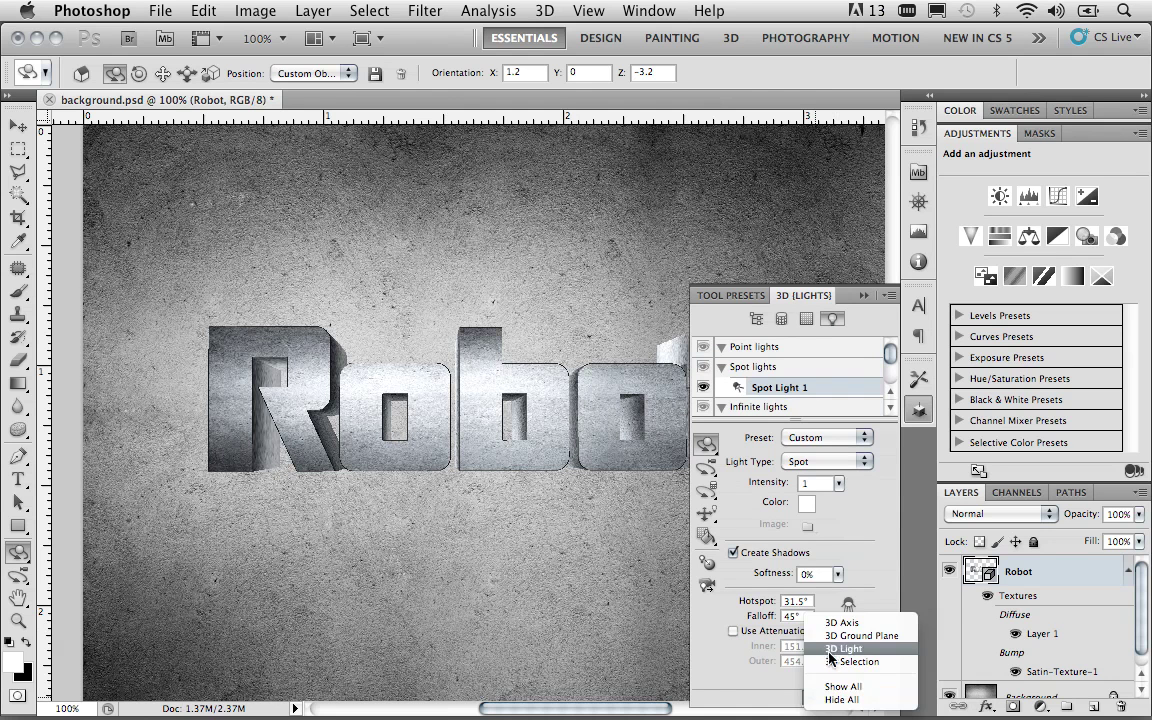
click(831, 649)
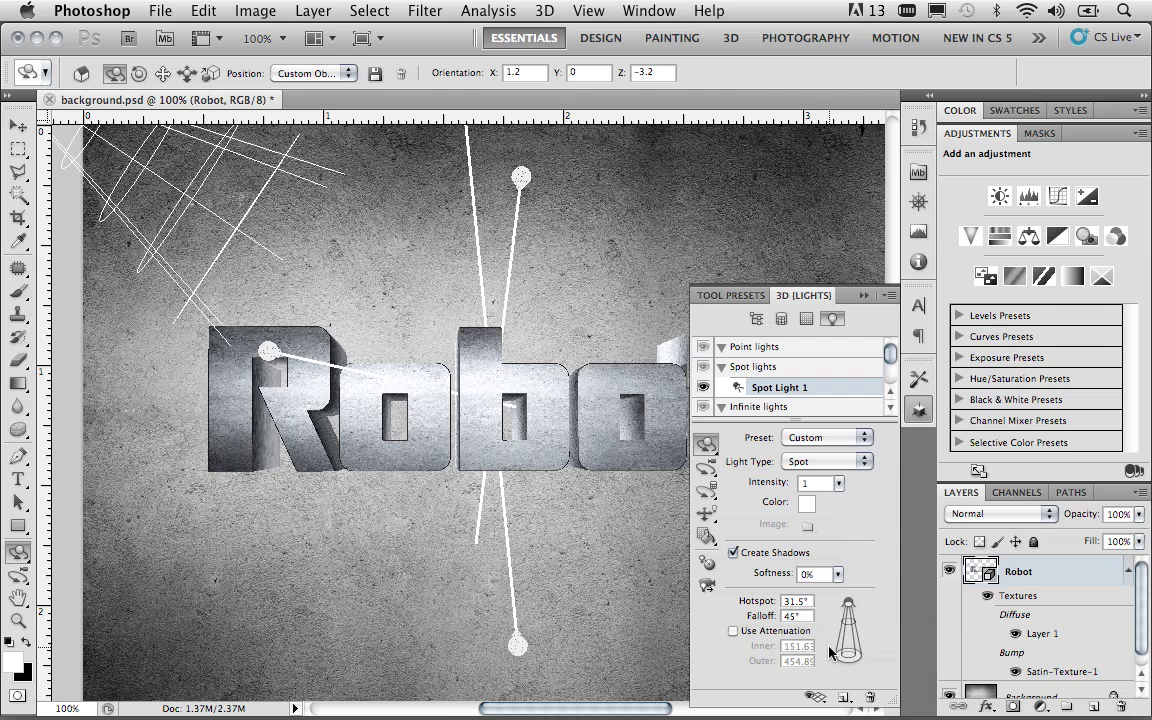
Slide and pan Spot Light 1 into position over the Robot text.
click(710, 516)
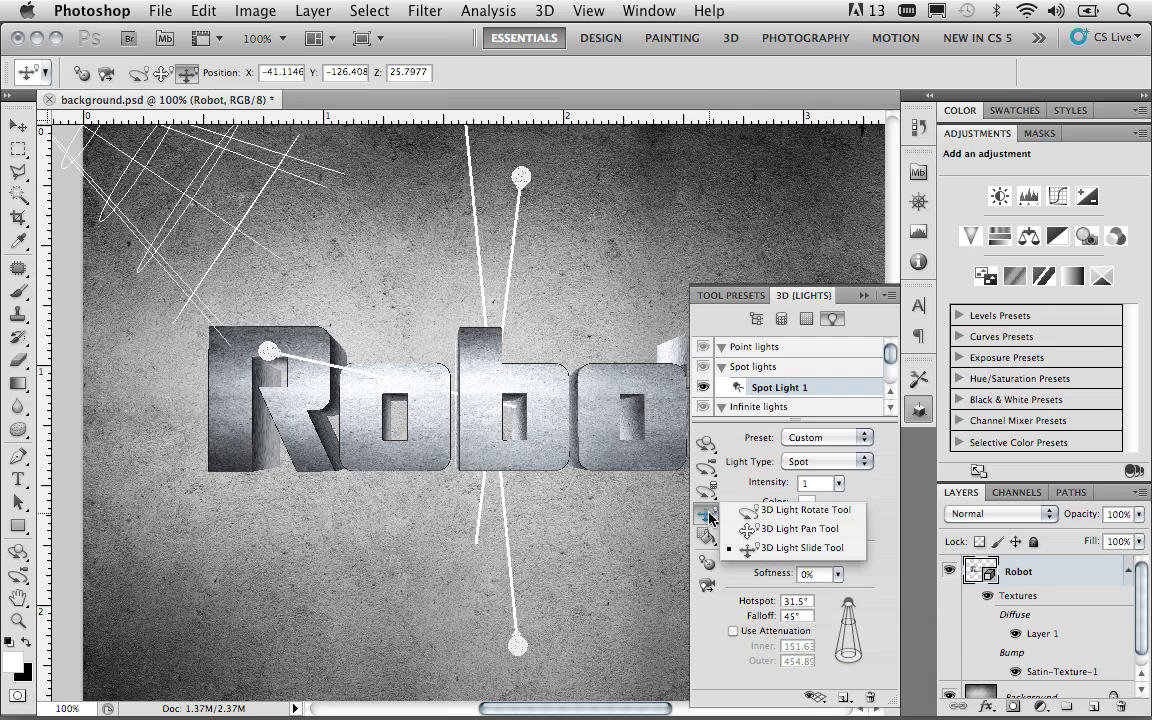
click(753, 553)
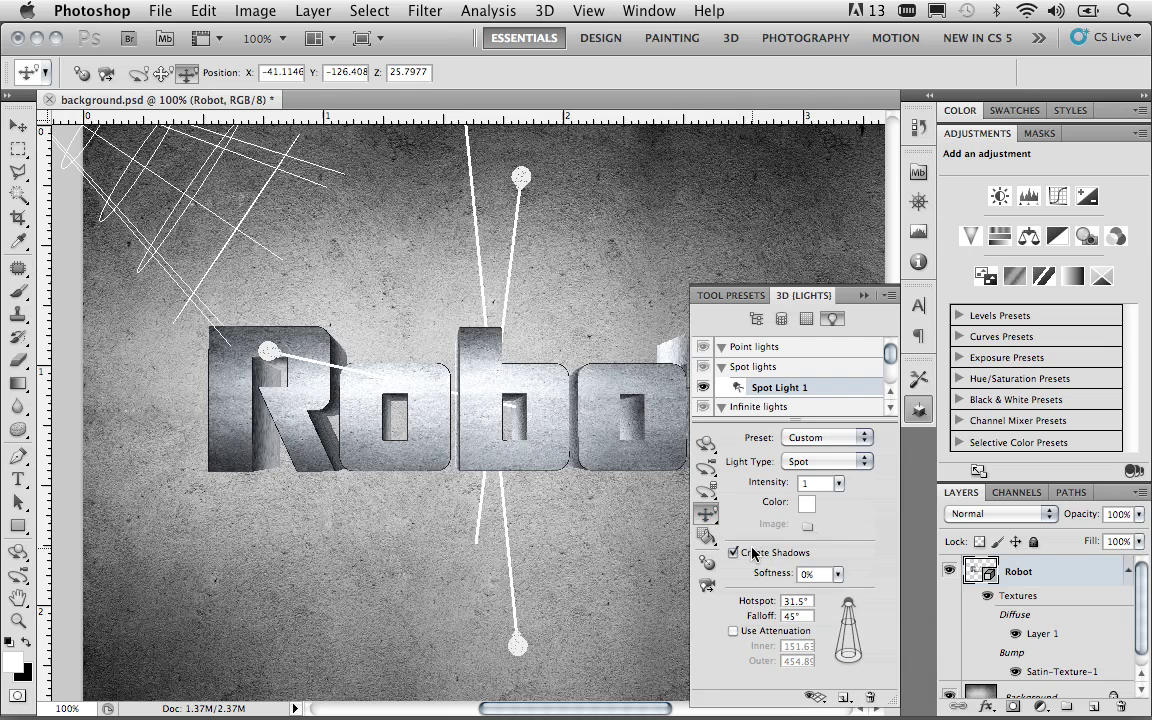
mouse_move(212, 224)
mouse_down()
mouse_move(340, 340)
mouse_move(310, 310)
mouse_move(380, 330)
mouse_move(424, 303)
mouse_move(352, 386)
mouse_move(345, 350)
mouse_move(429, 283)
mouse_up()
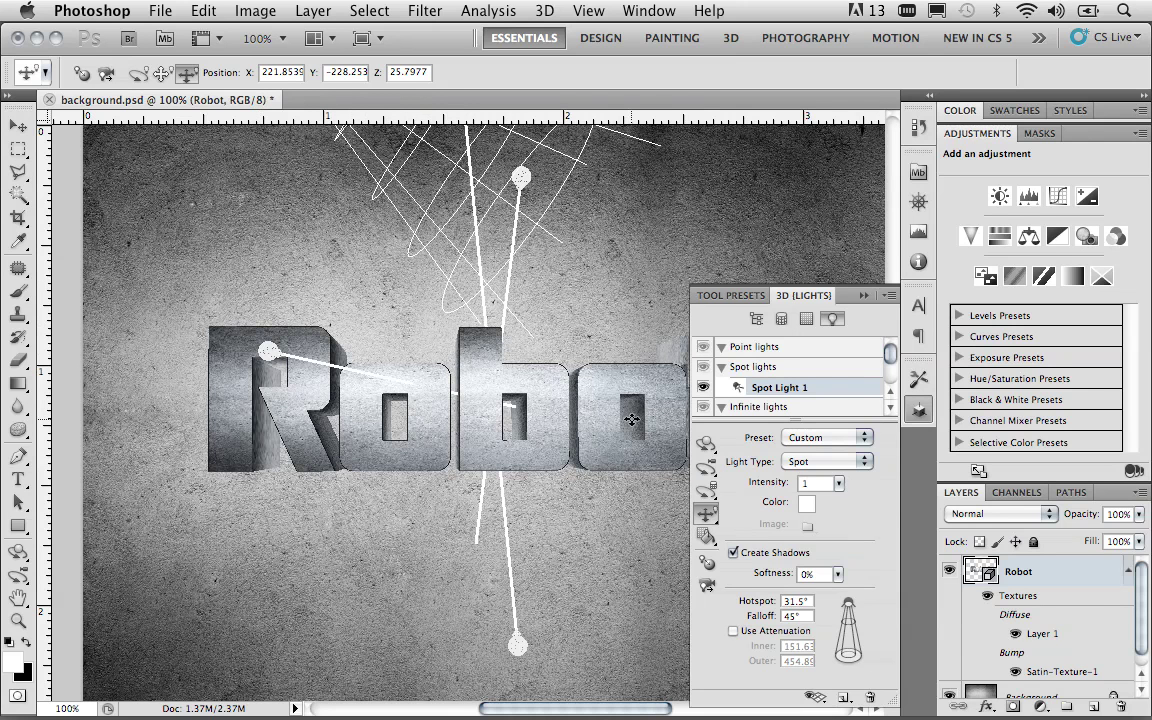
click(704, 516)
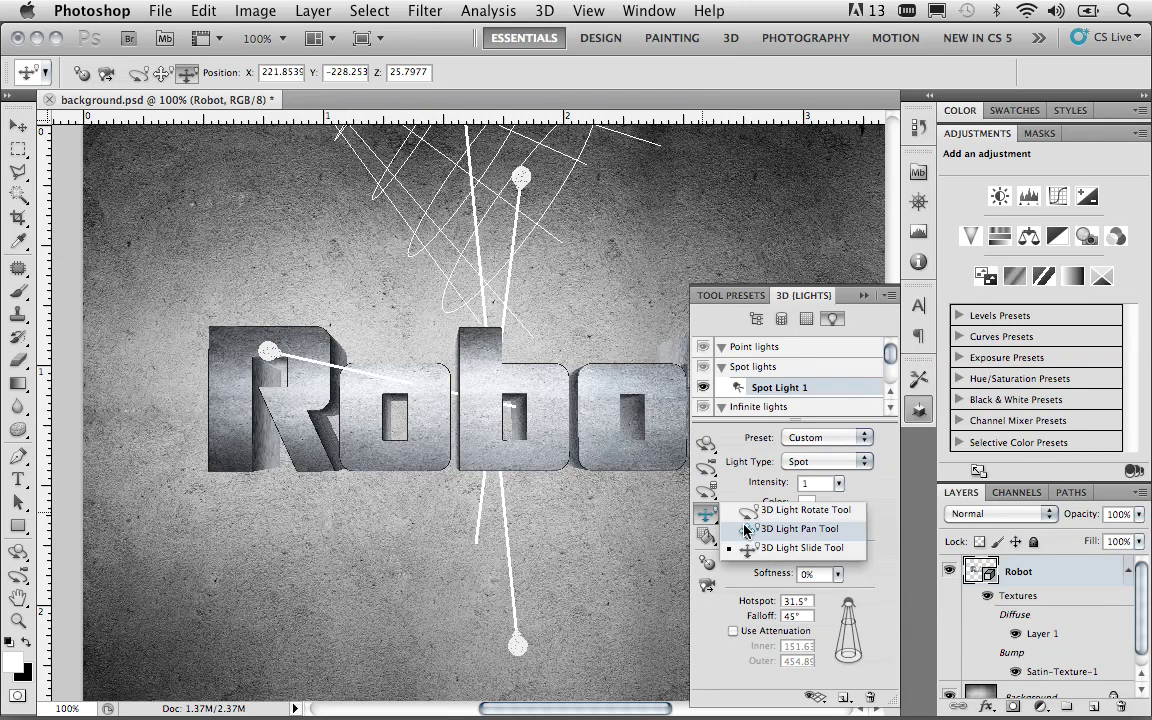
click(745, 530)
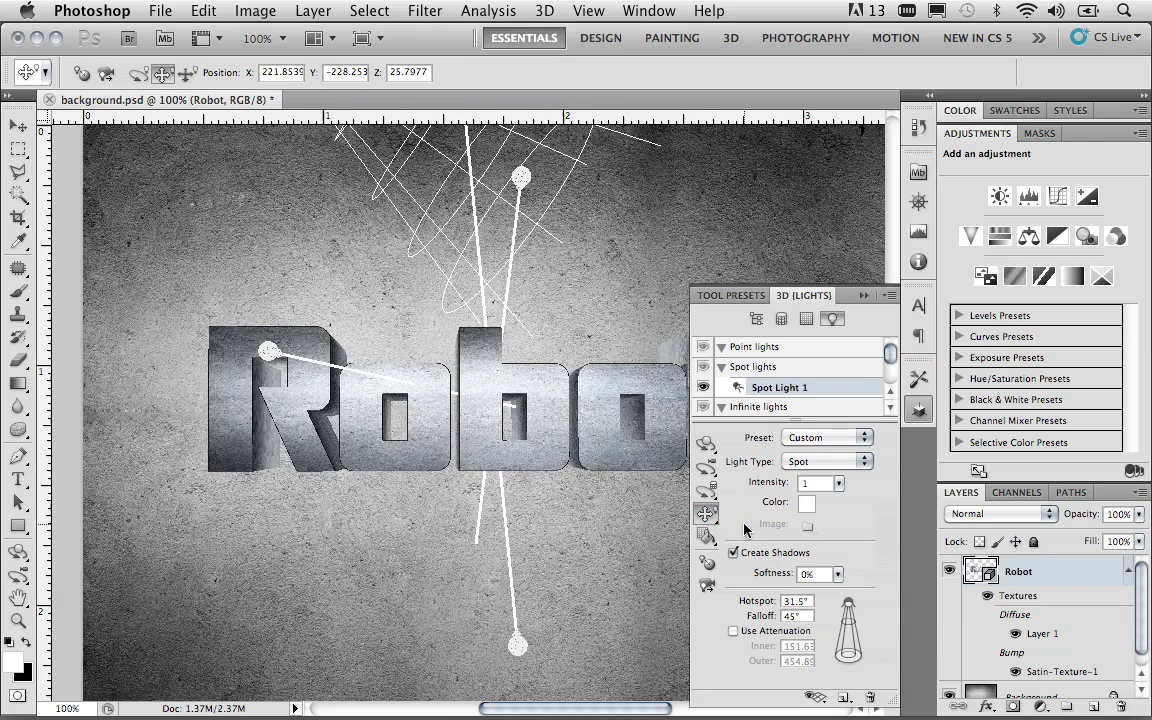
drag(405, 156, 446, 395)
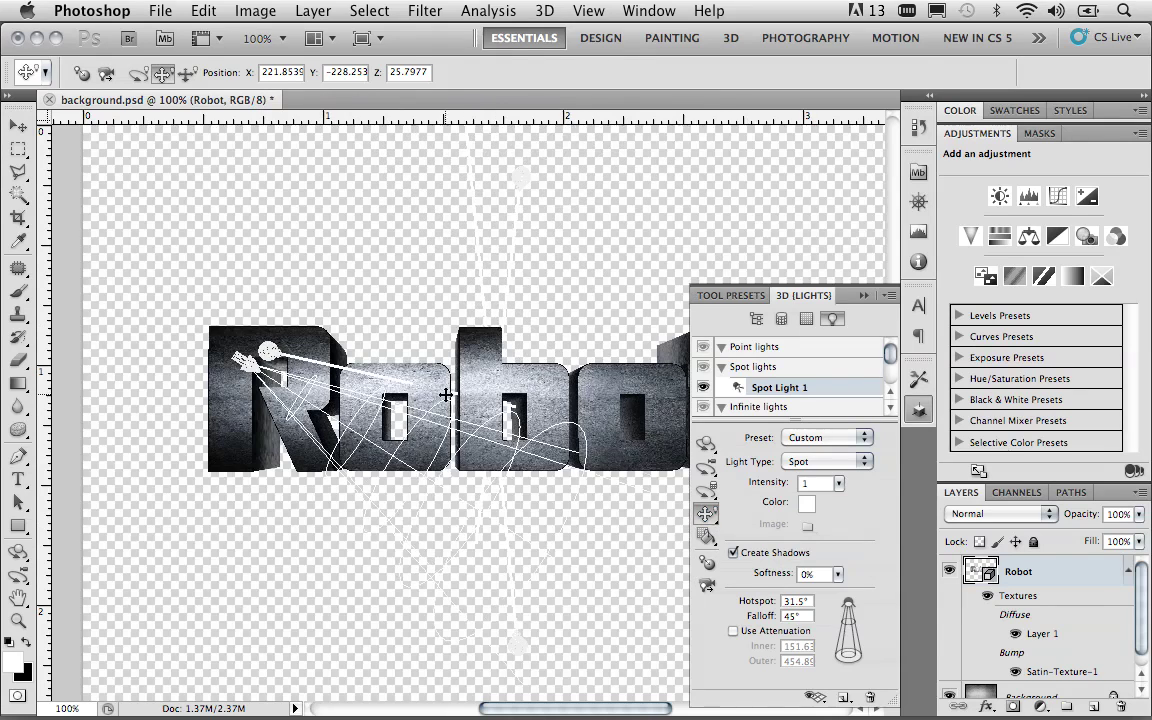
Rotate Spot Light 1 to aim it at the left side of the text.
click(705, 515)
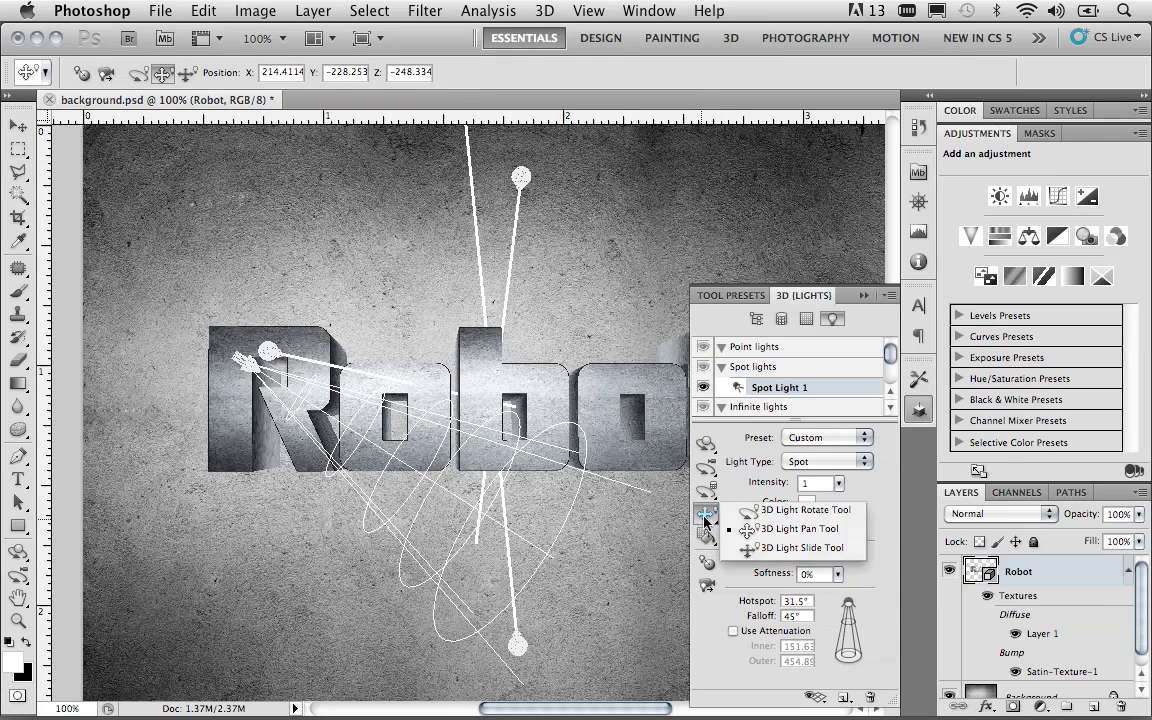
click(805, 509)
drag(482, 495, 430, 366)
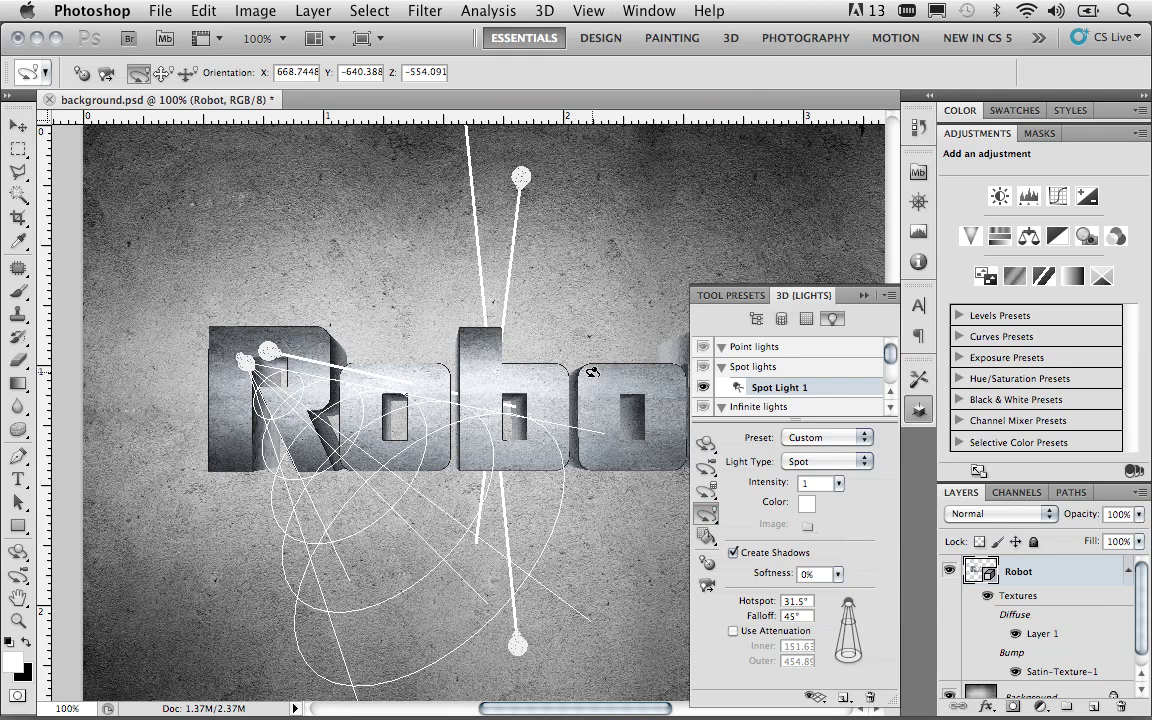
In the 3D Scene settings, set render Quality to Ray Traced Final.
click(757, 319)
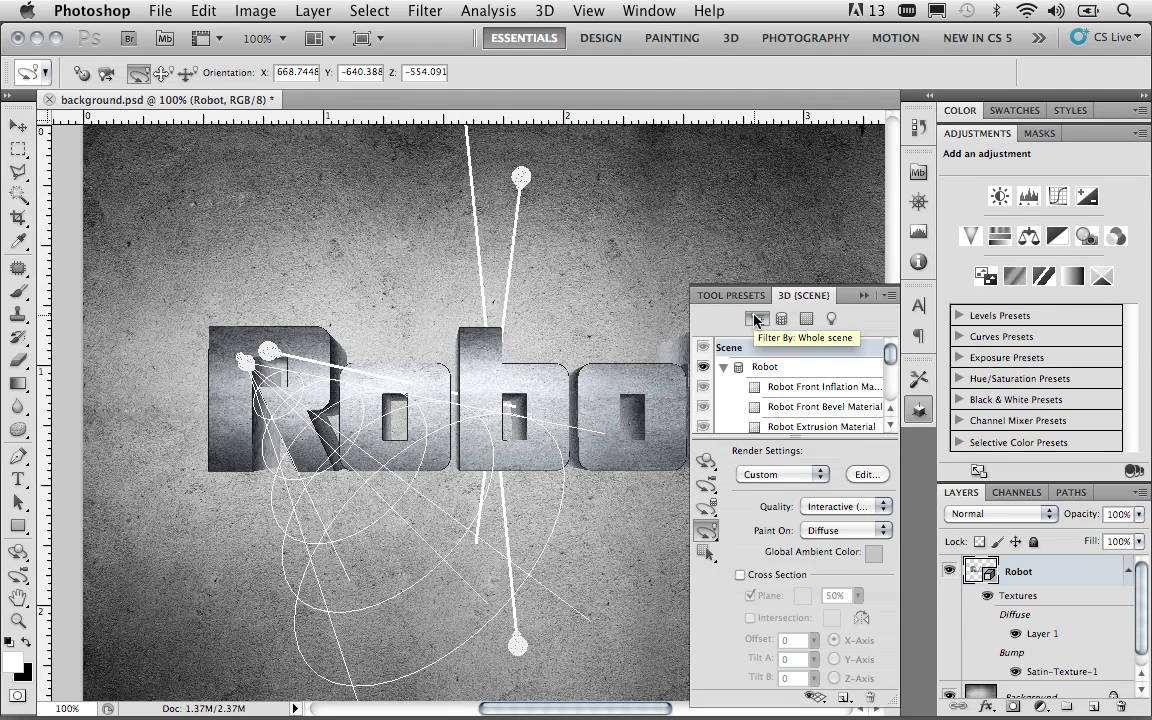
click(850, 510)
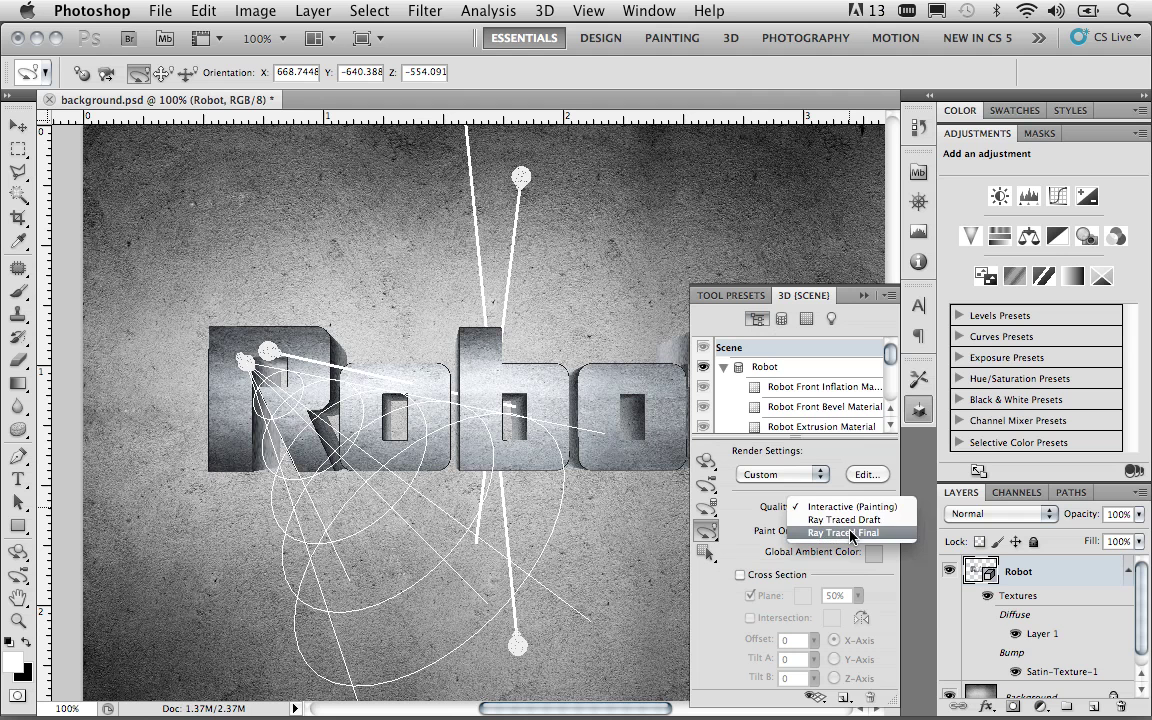
click(850, 533)
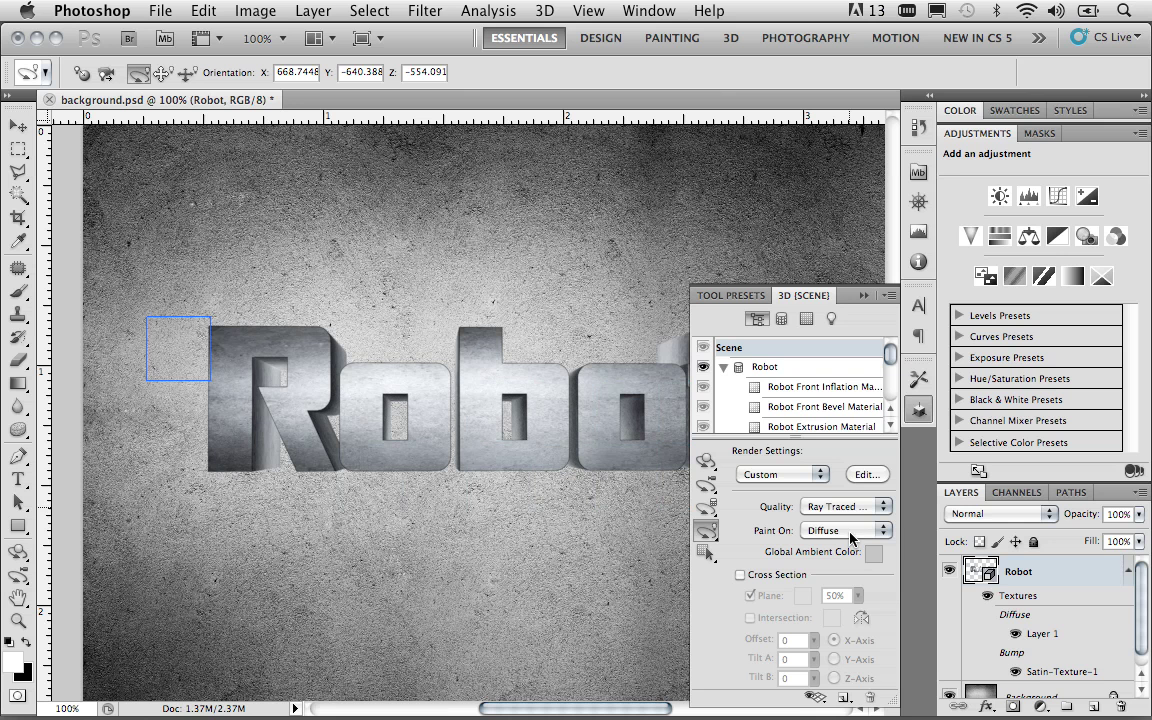
Give the Robot 3D layer a pale yellow Outer Glow with Size 57 px.
click(915, 410)
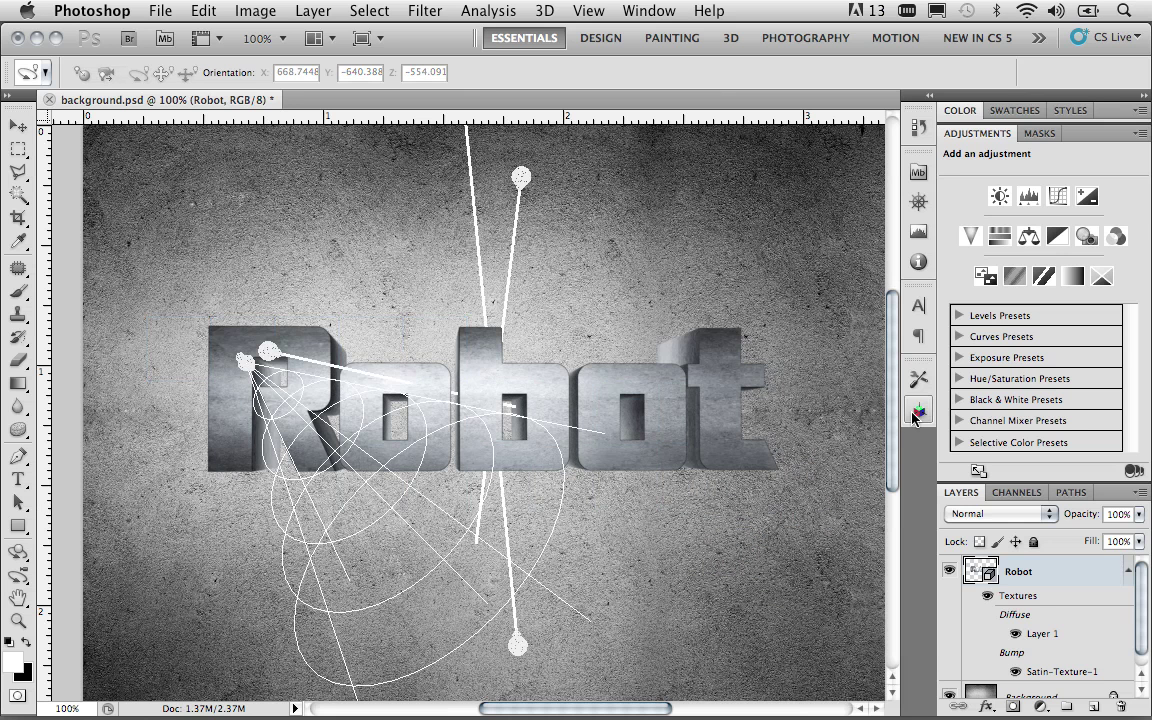
click(986, 708)
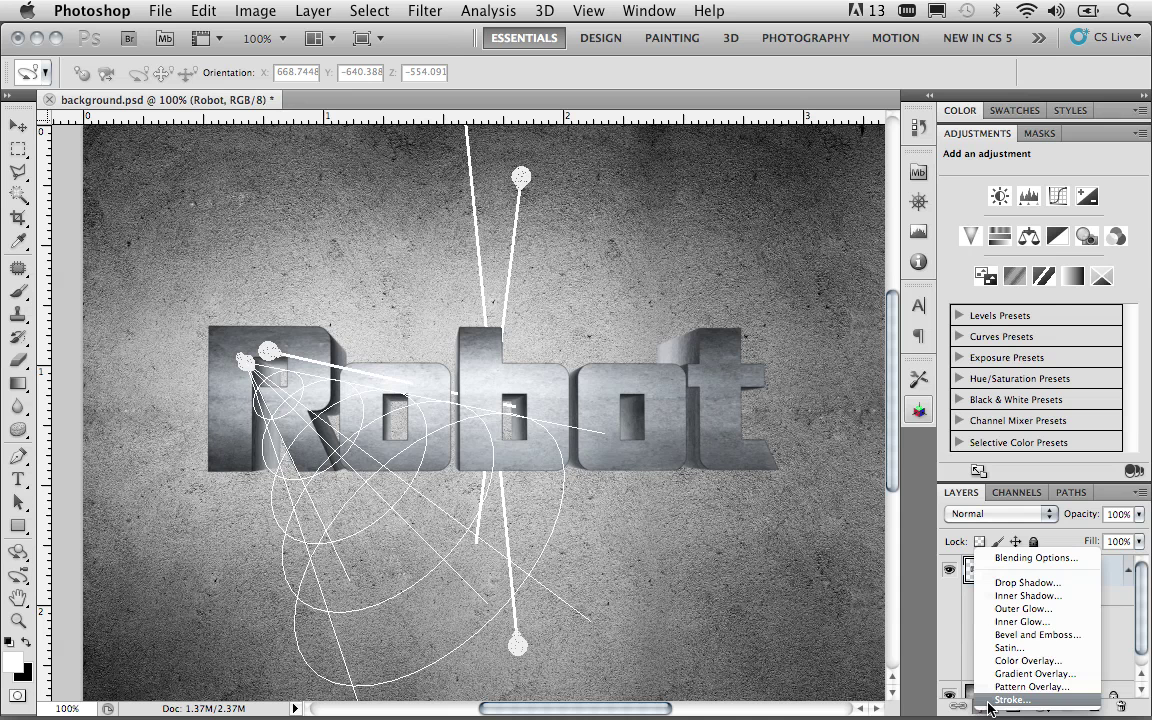
click(1012, 608)
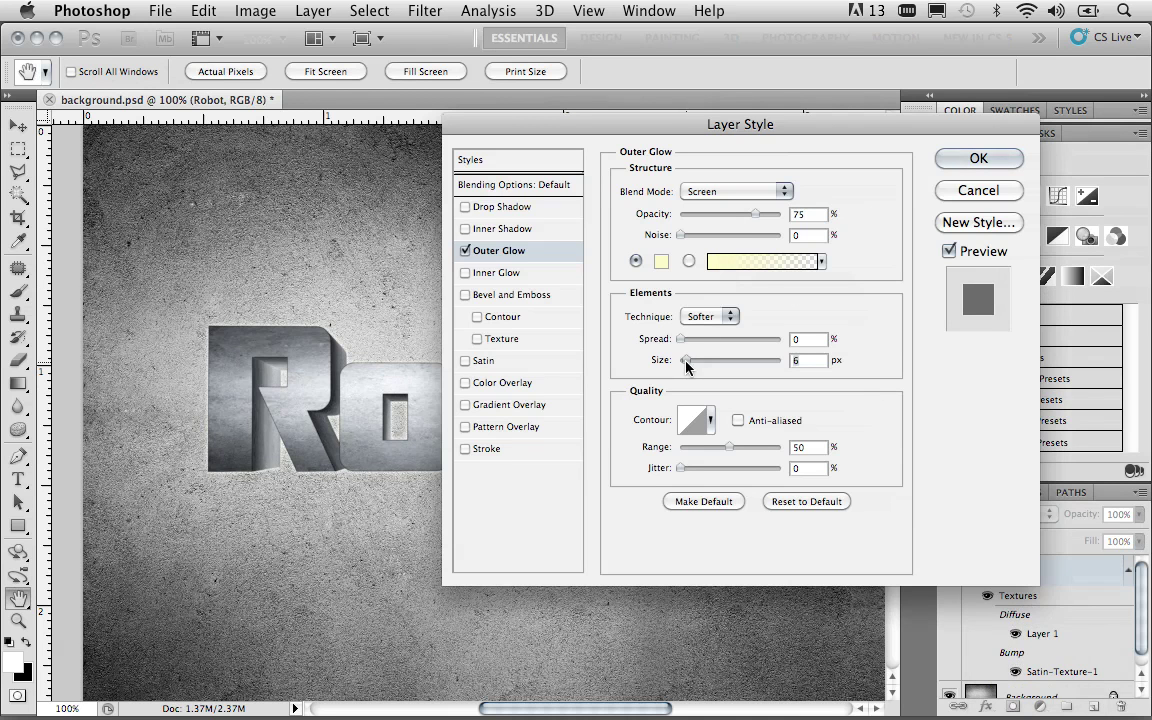
drag(681, 360, 708, 367)
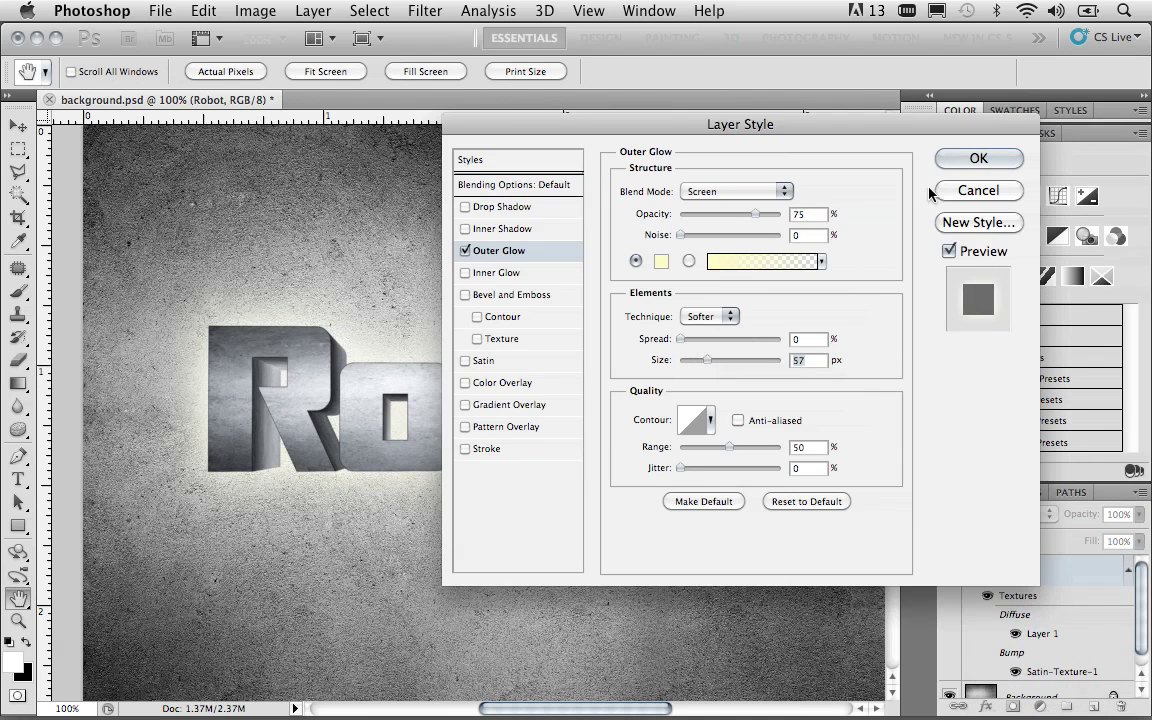
click(977, 158)
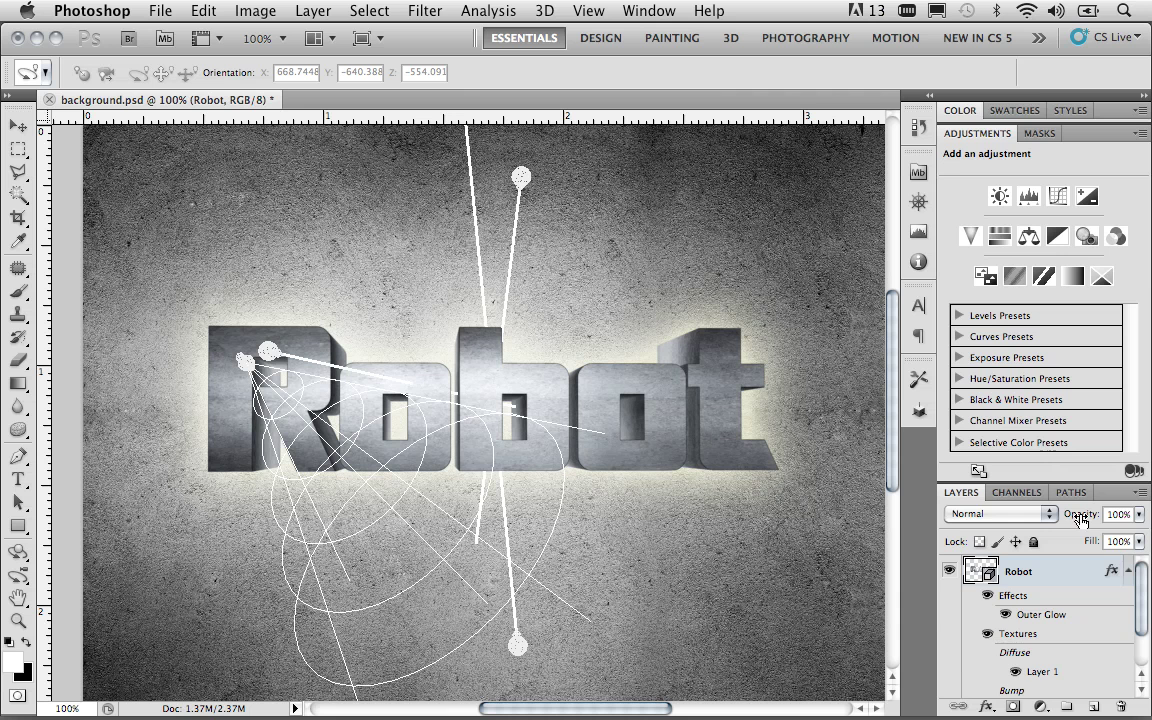
Reopen the 3D Scene panel and hide all 3D guides from the canvas.
mouse_move(1141, 597)
mouse_down()
mouse_move(1143, 628)
mouse_move(1137, 594)
mouse_up()
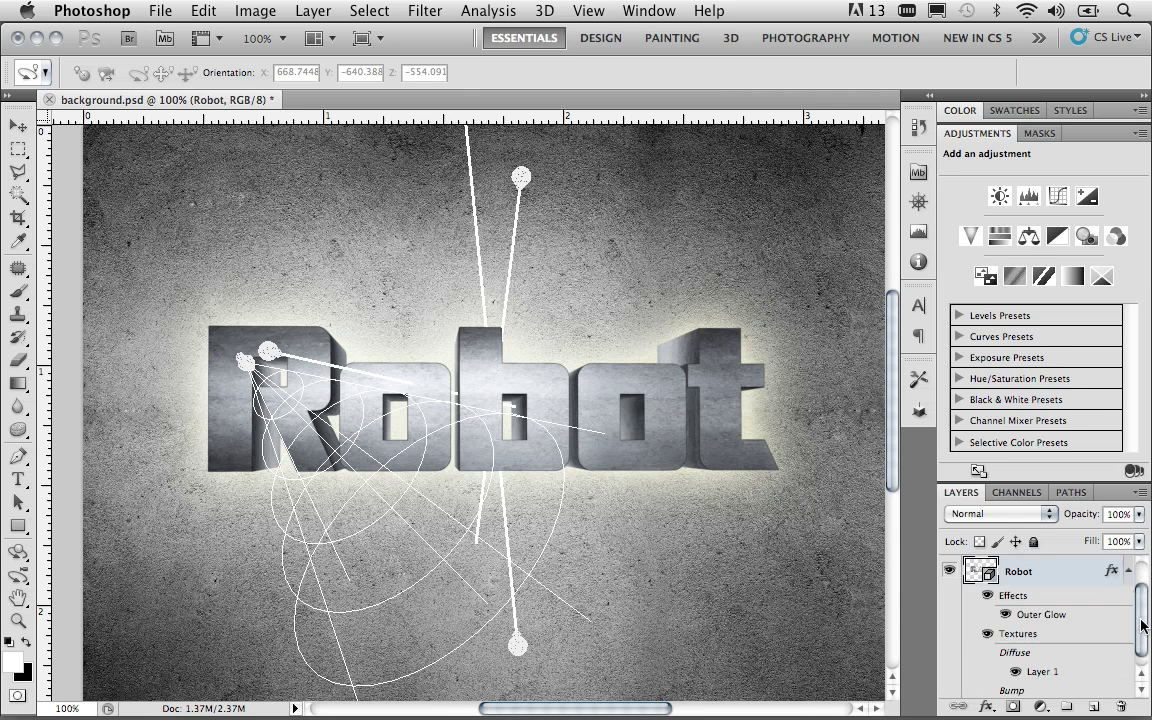
click(918, 410)
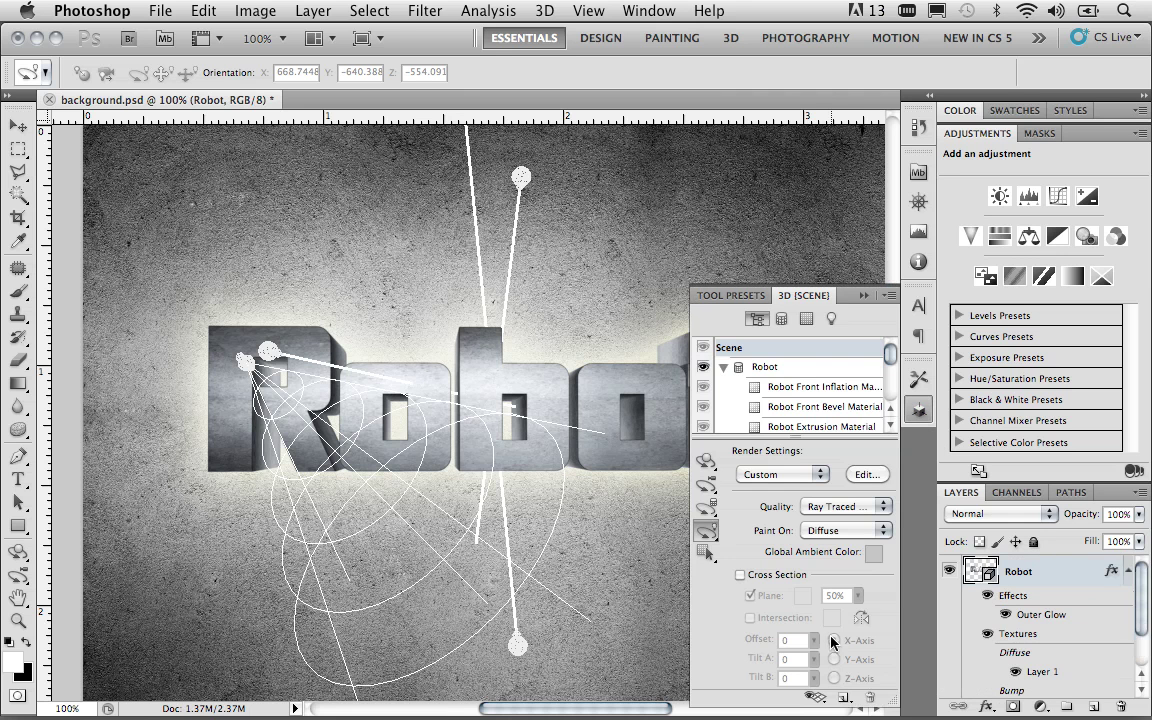
click(816, 698)
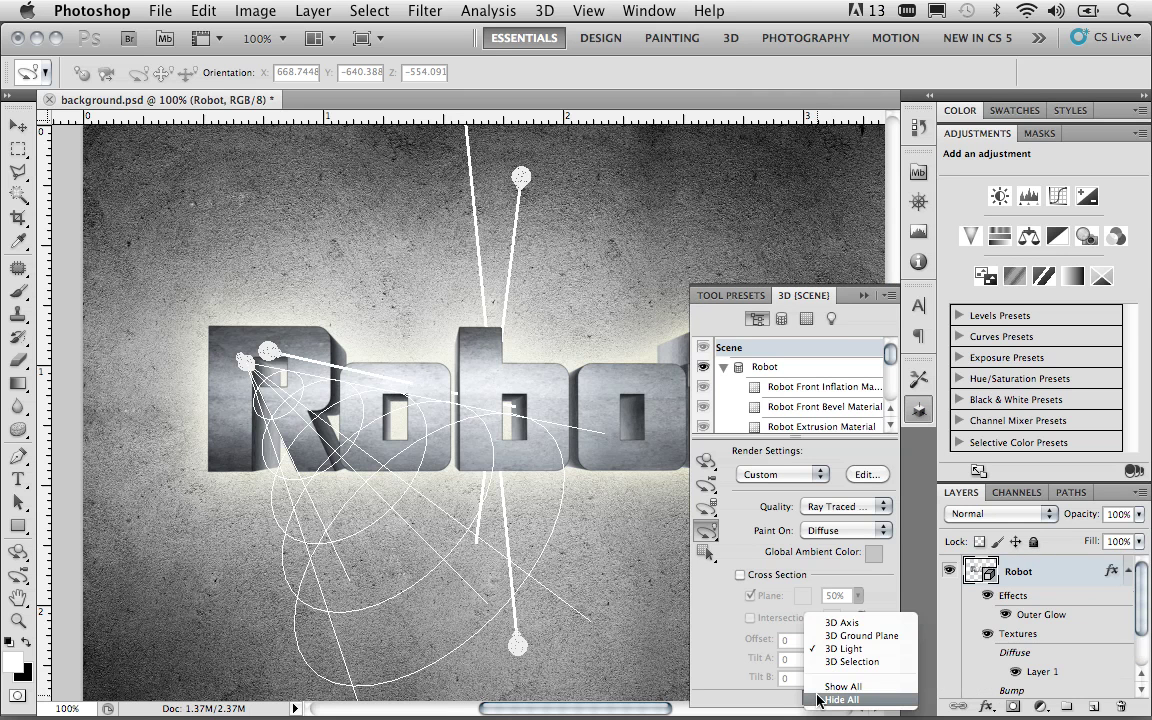
click(821, 700)
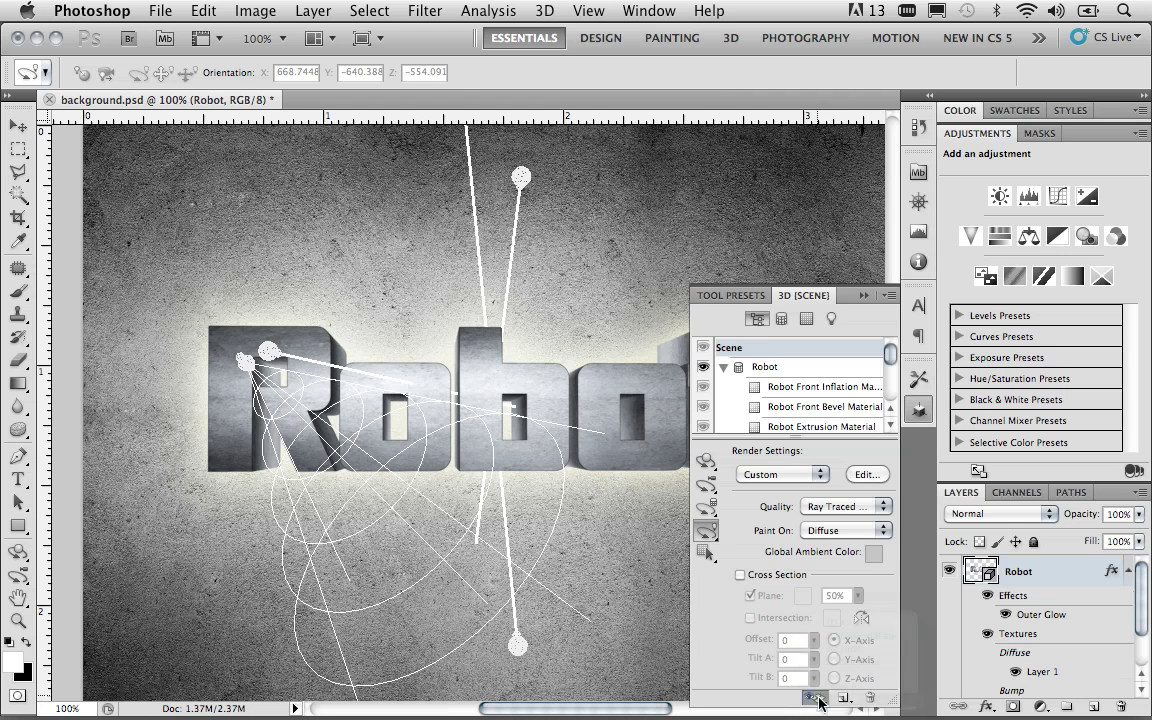
Tilt the Robot text slightly with the 3D Object Rotate tool.
click(707, 463)
key(k)
drag(532, 404, 575, 415)
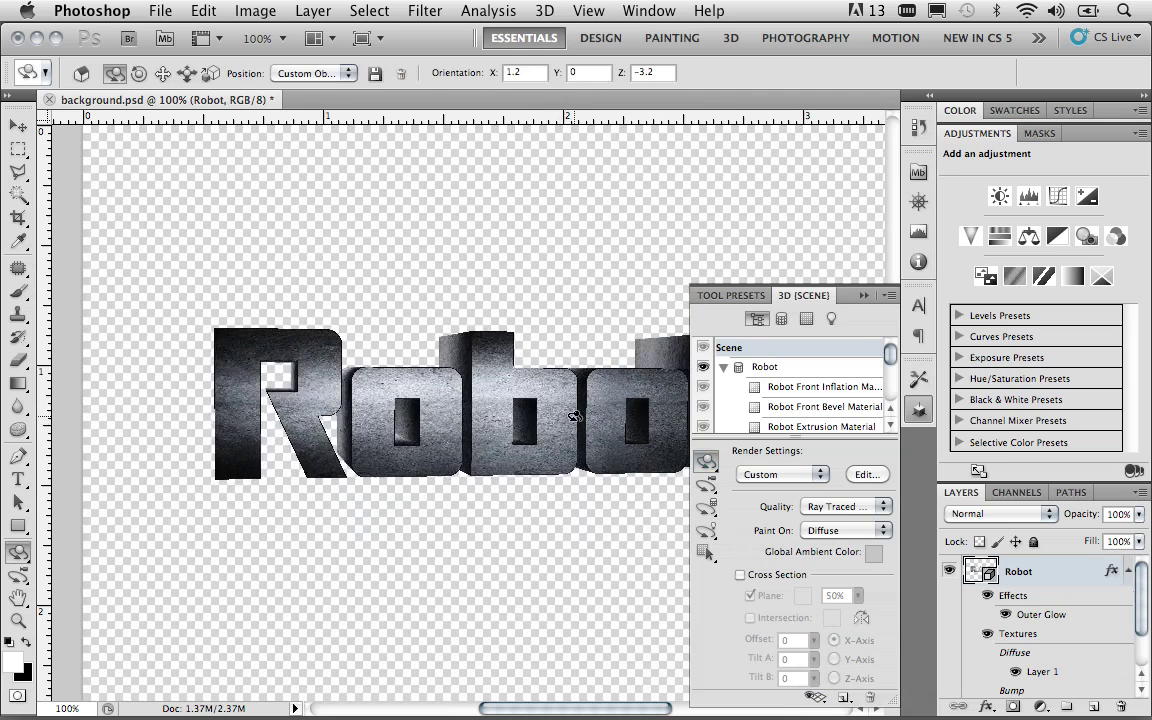